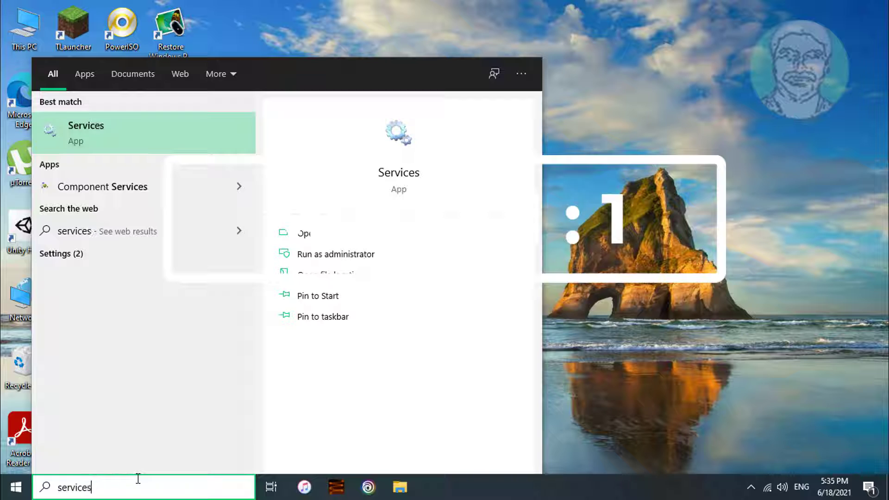
Step: Open the Services console and bring up the properties of the WWAN AutoConfig service
click(107, 129)
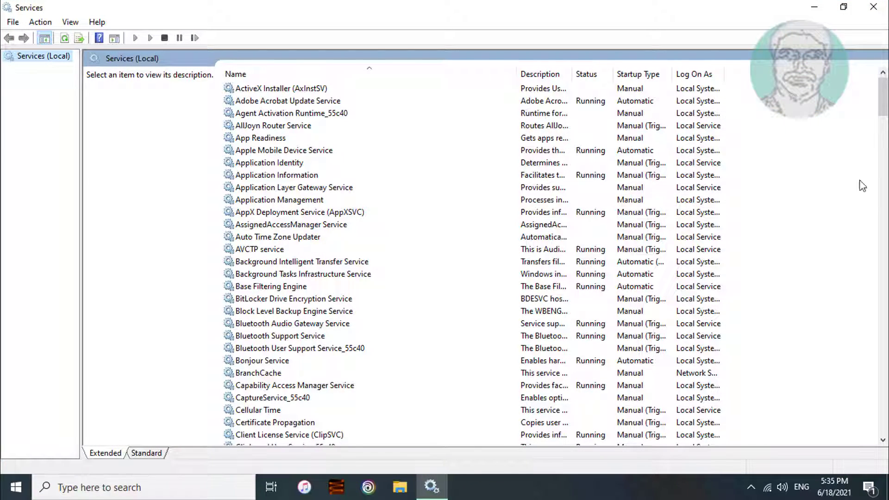
drag(883, 95, 883, 416)
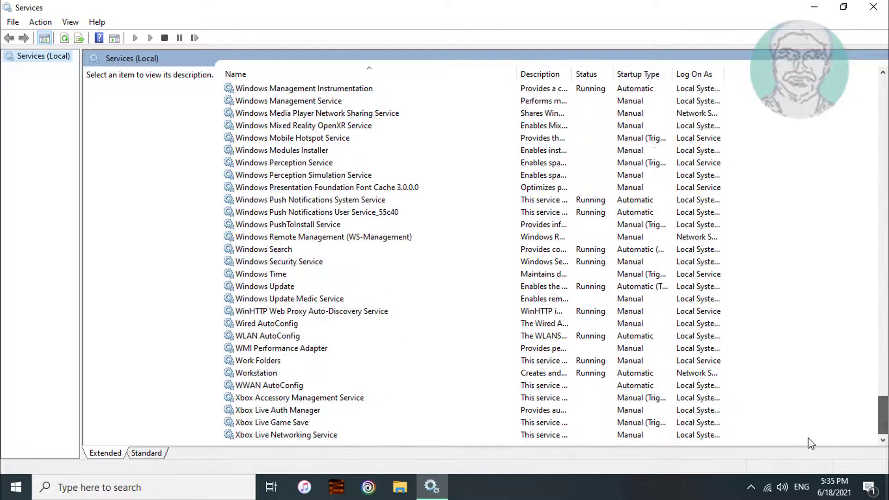
click(265, 386)
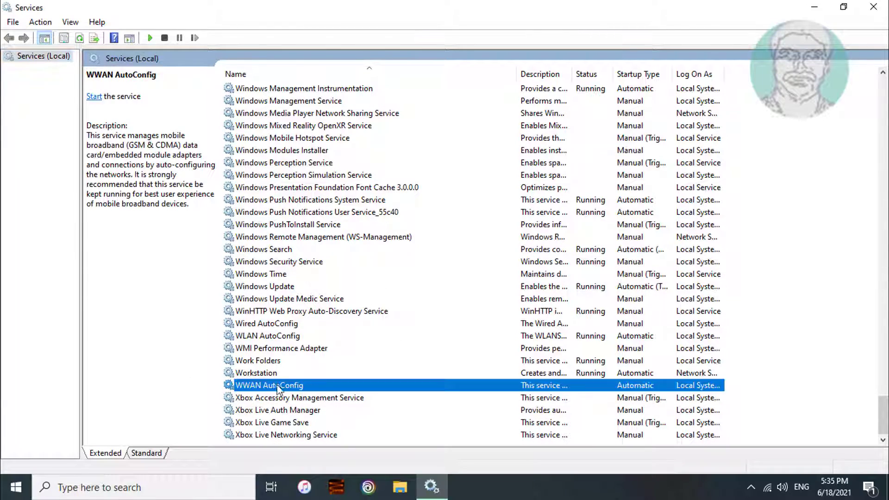
double_click(317, 388)
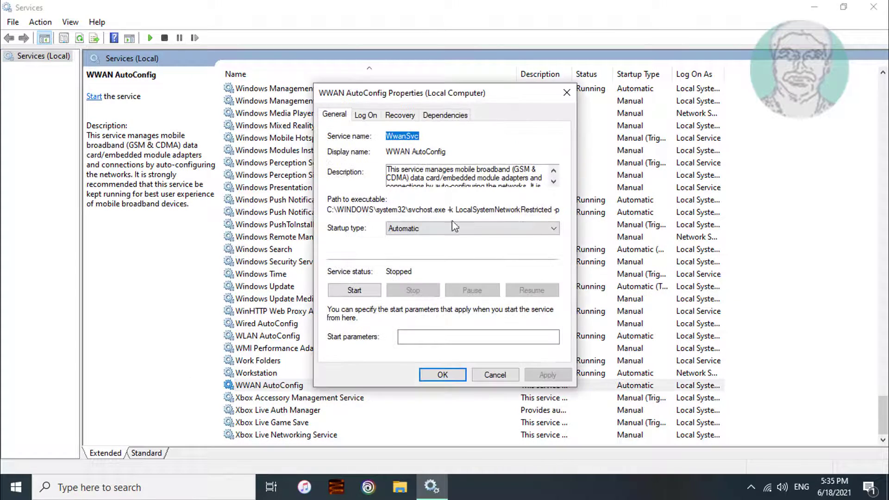
Step: Set the WWAN AutoConfig startup type to Automatic and start the service, applying the change and closing Services
click(455, 229)
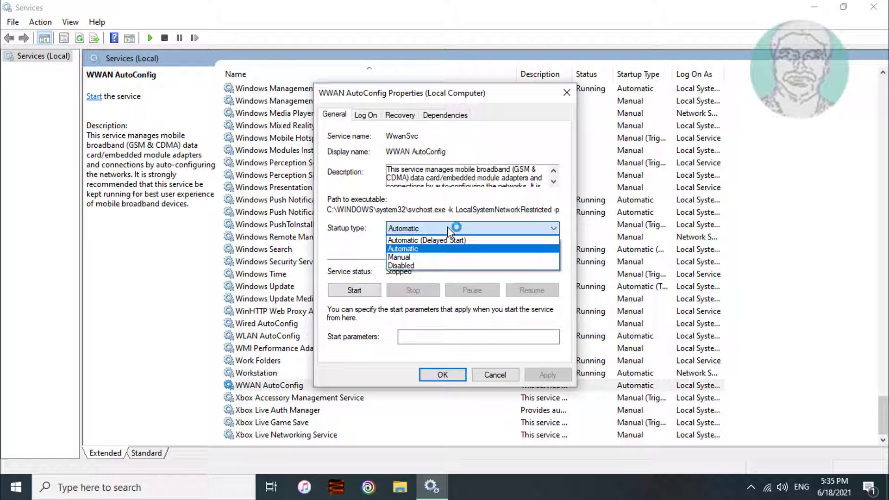
click(414, 250)
click(354, 290)
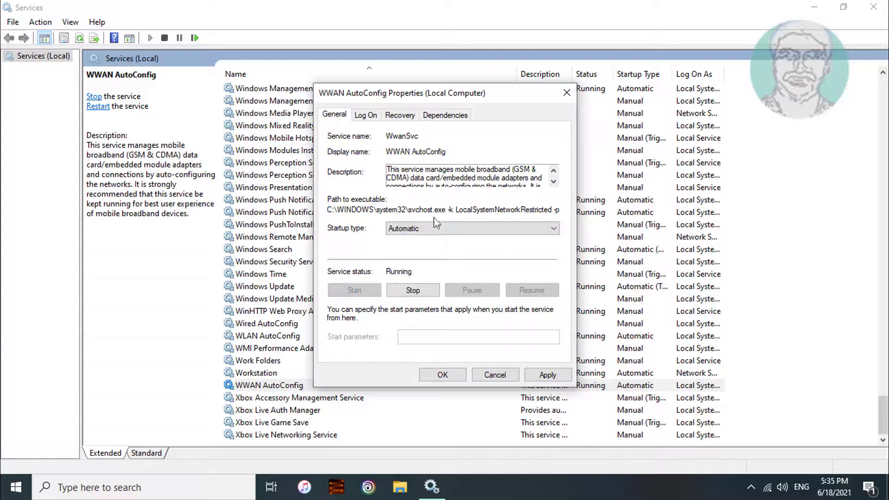
click(548, 373)
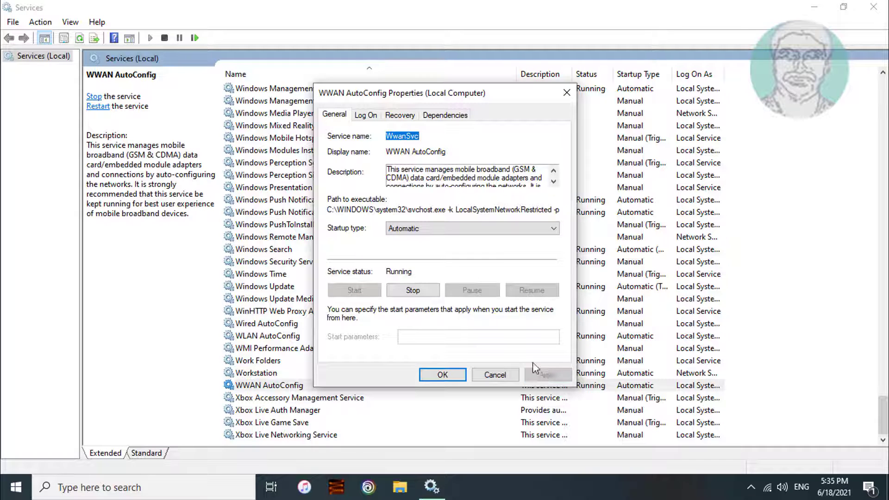
click(442, 375)
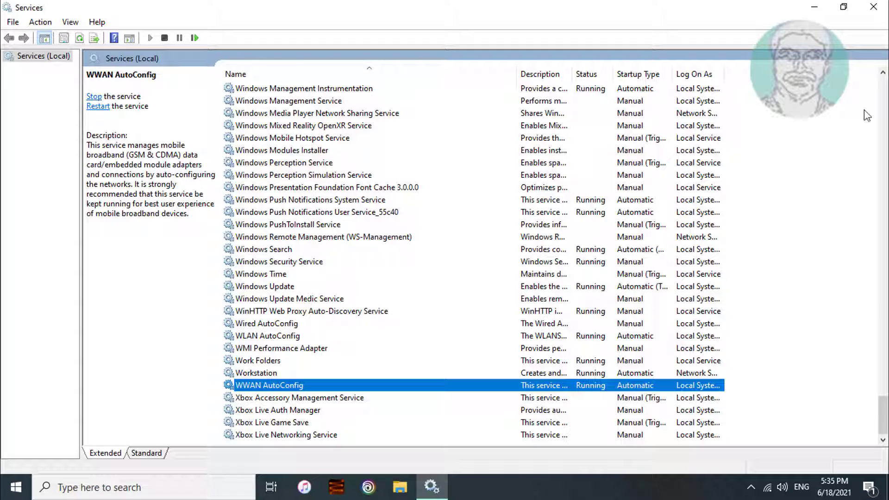
click(873, 6)
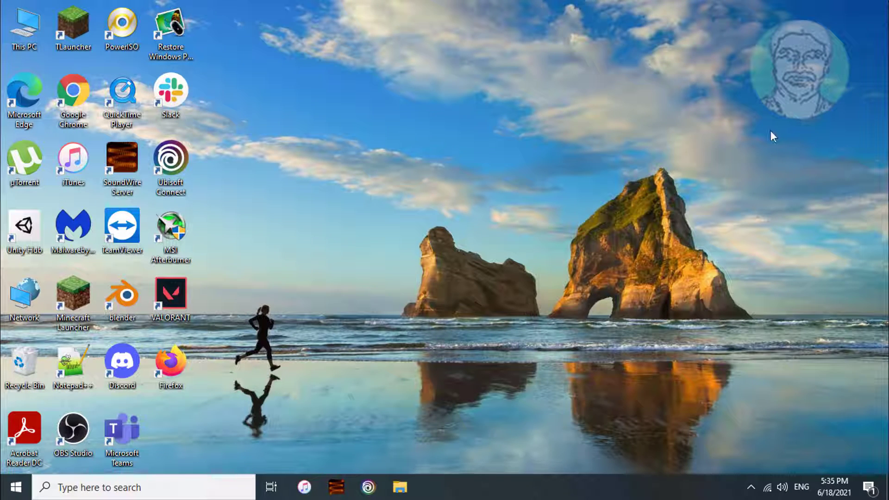
click(16, 488)
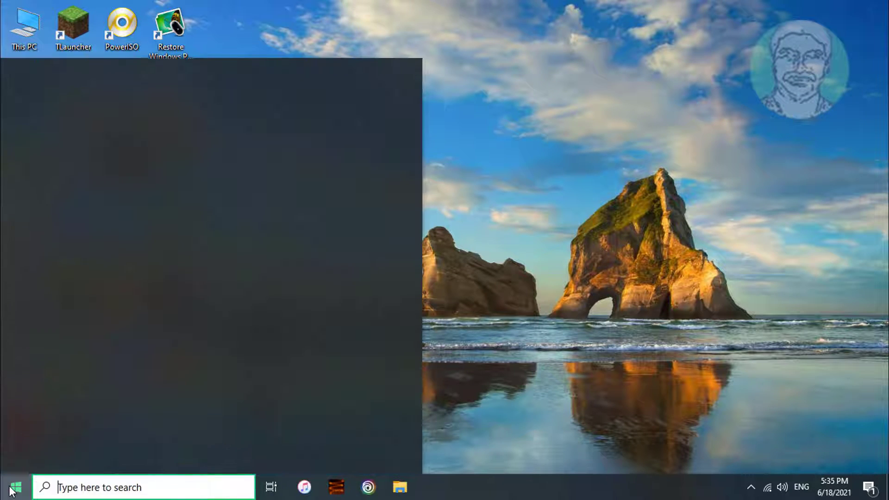
click(19, 459)
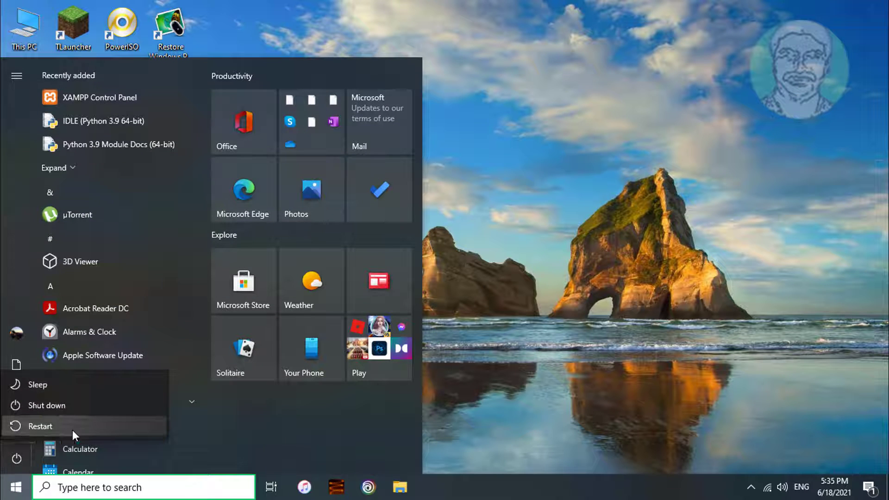
click(611, 378)
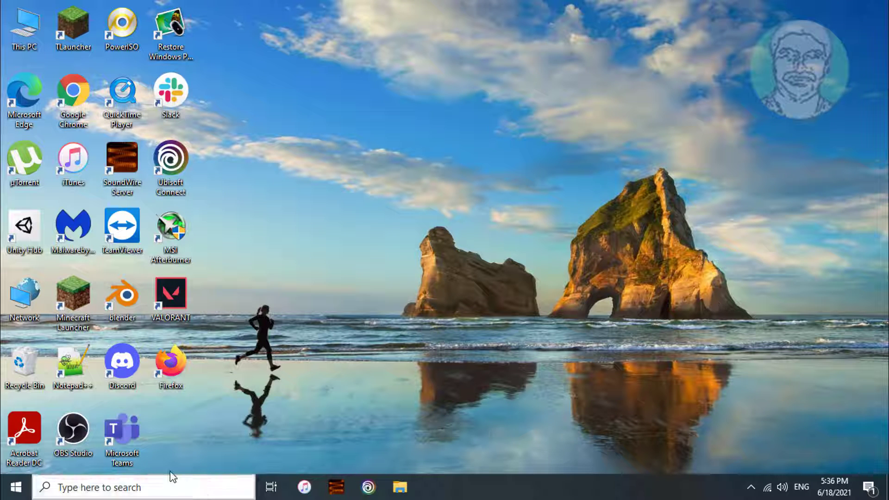
Step: Search Windows for "device manager" and open Device Manager
click(163, 487)
text(dev)
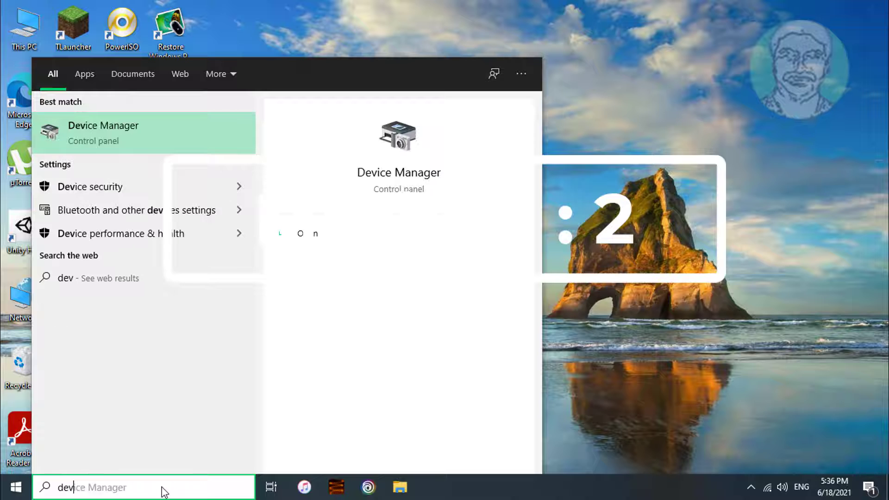
text(ice manager)
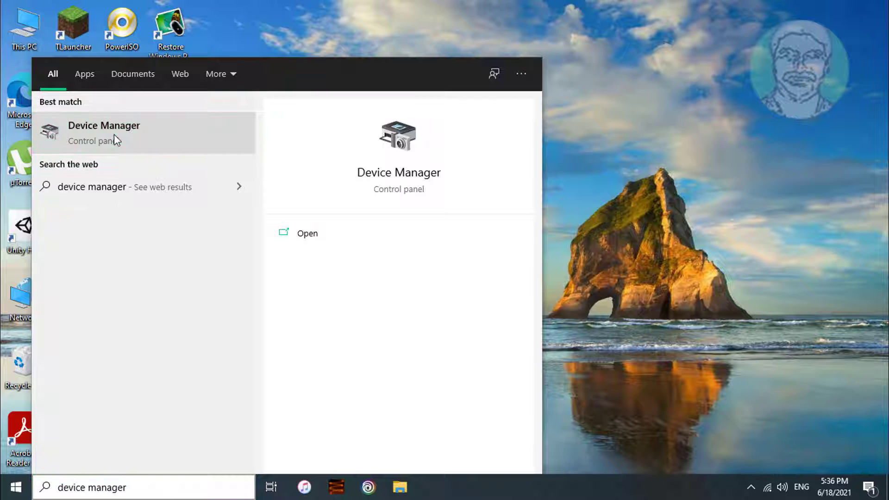
click(132, 124)
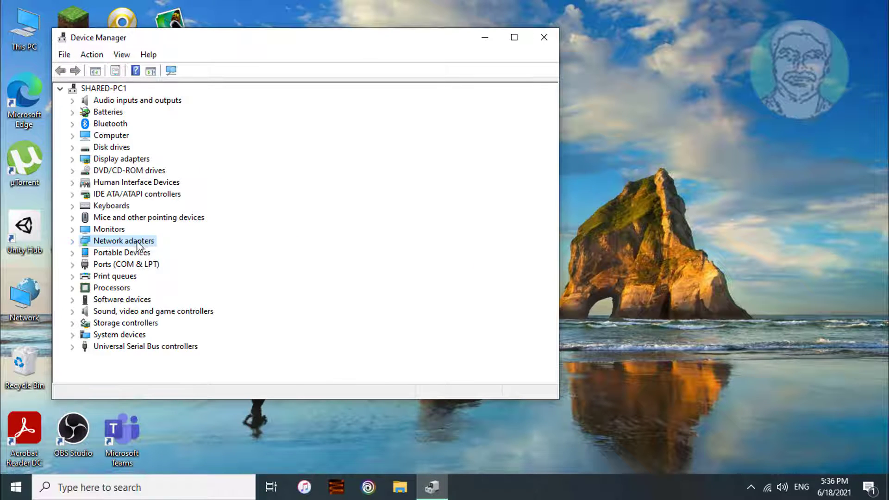
Step: Expand the network adapters and start a driver update for the TP-Link Wireless USB Adapter
click(73, 241)
click(175, 278)
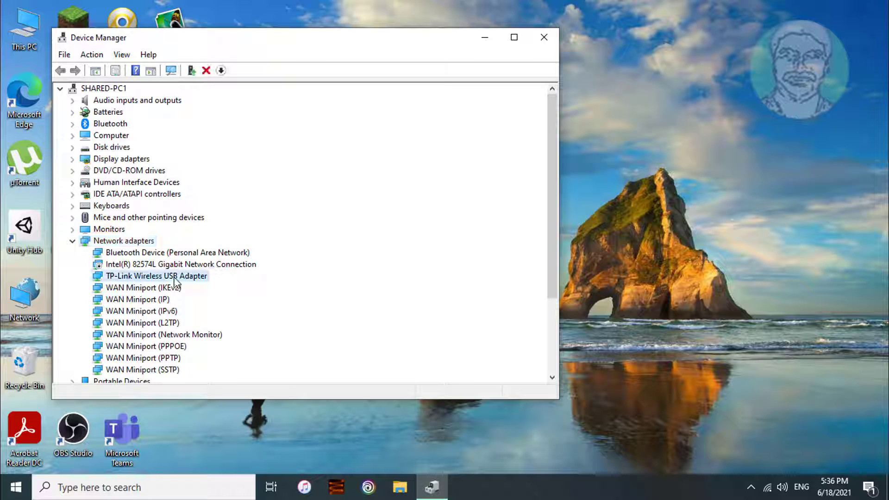
right_click(196, 276)
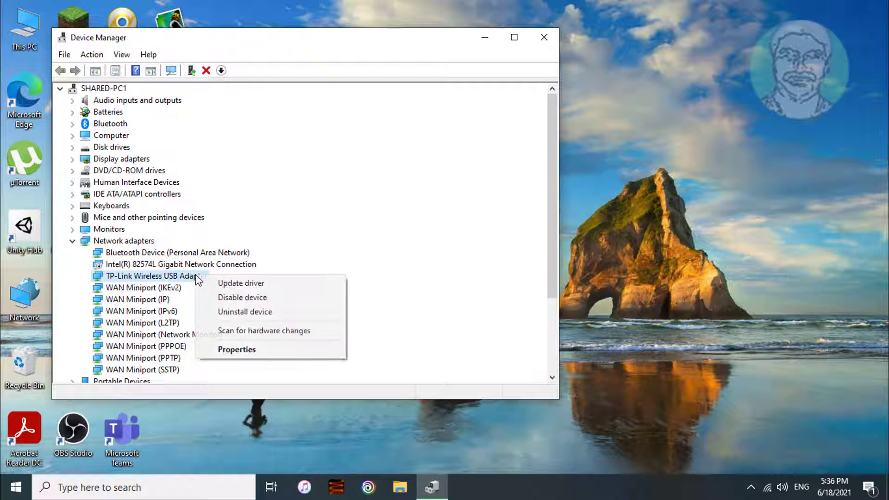
click(241, 283)
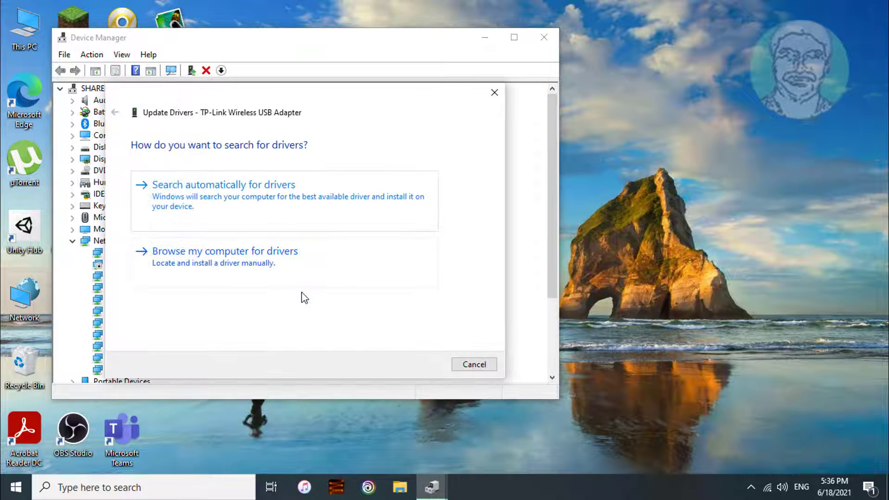
Step: Install the TP-Link Wireless USB Adapter driver manually from the list of drivers available on the computer, and close Device Manager
click(180, 267)
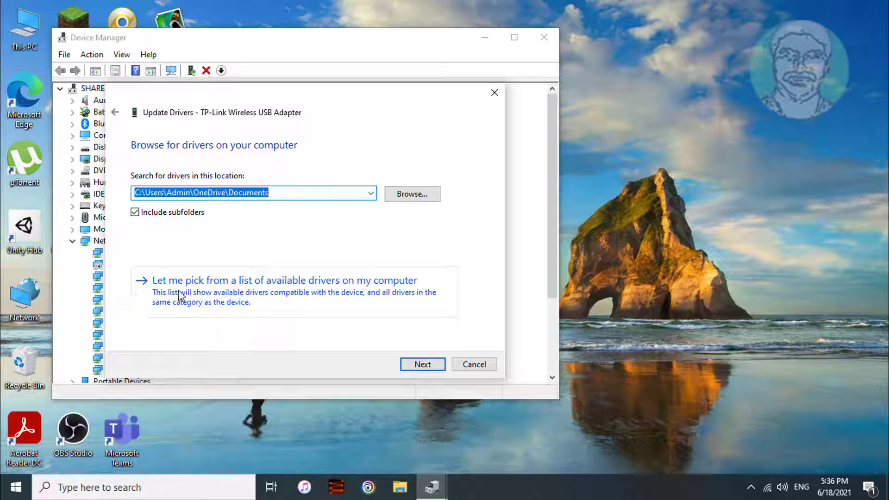
click(304, 284)
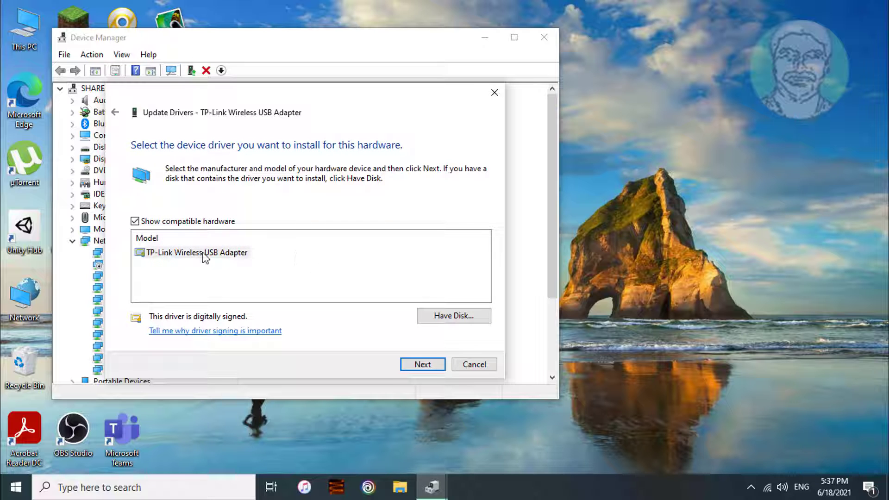
click(247, 255)
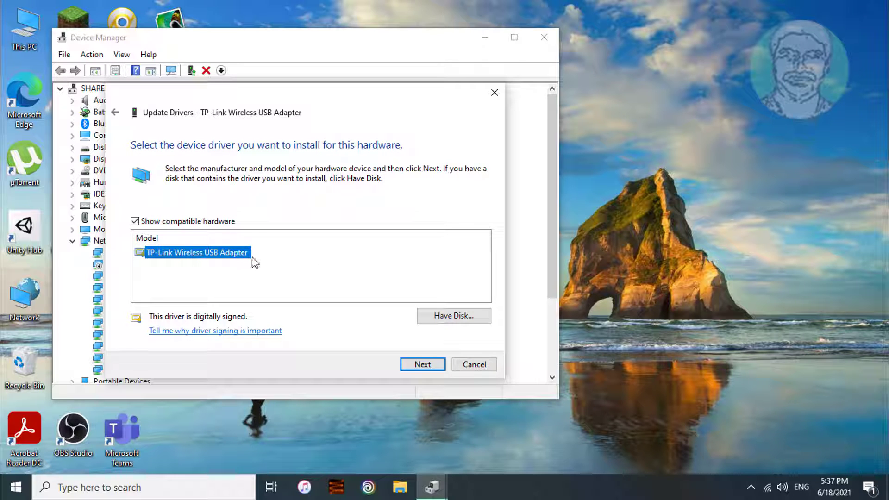
click(414, 362)
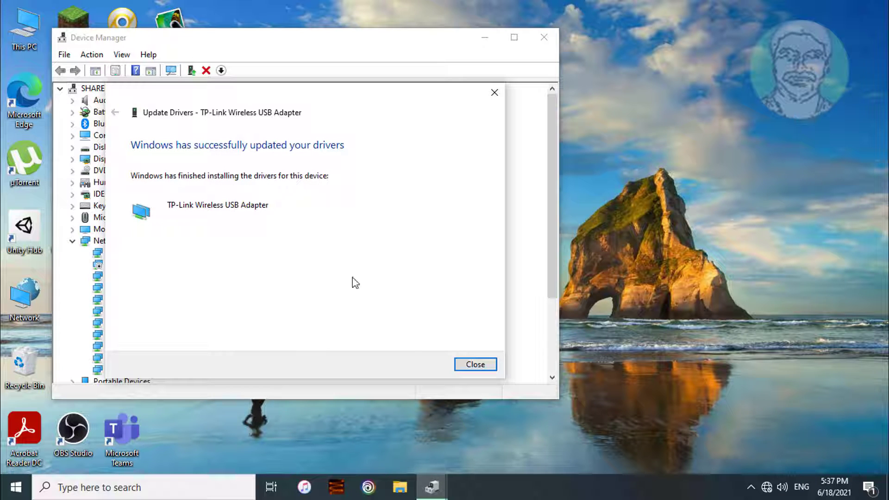
click(476, 364)
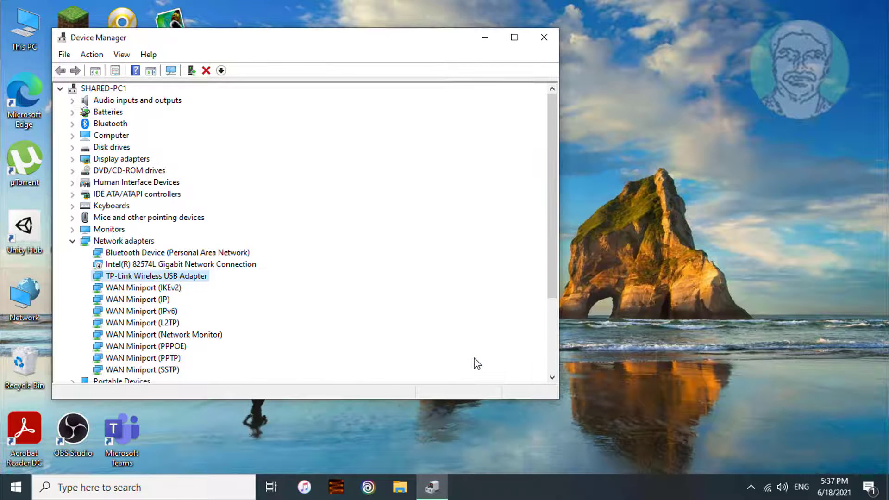
click(72, 242)
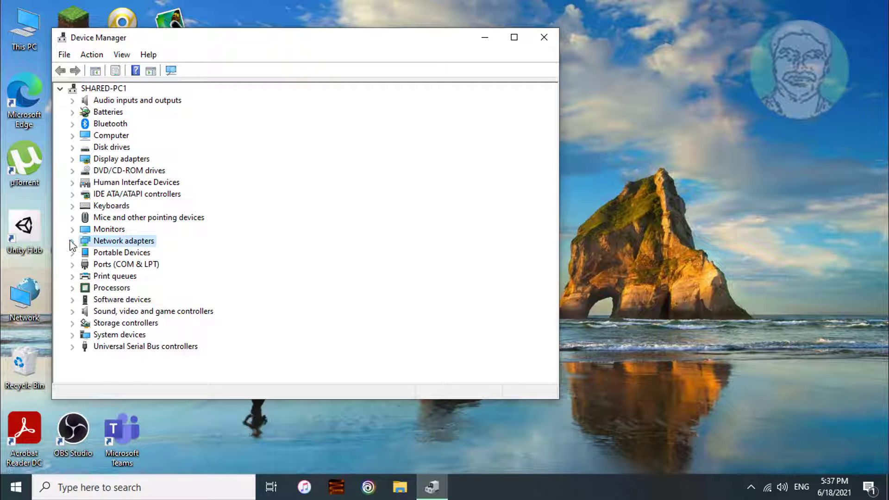
click(542, 36)
Step: Restart the computer
click(16, 487)
click(17, 458)
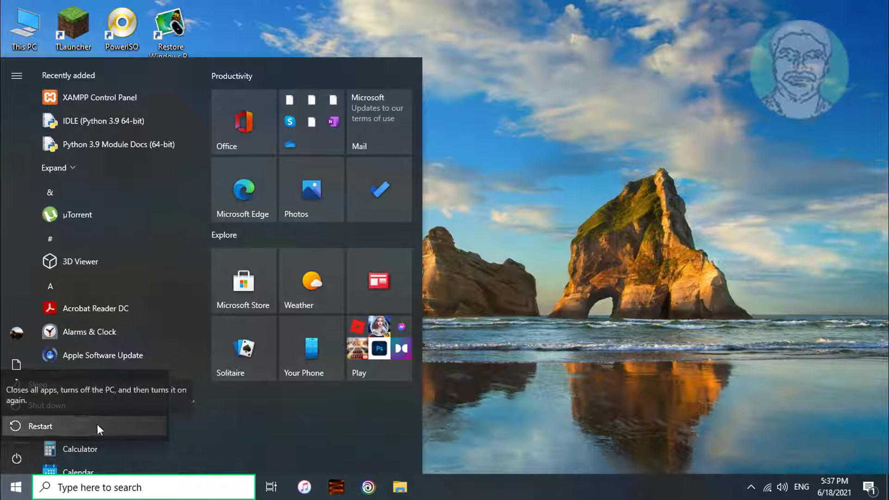
click(147, 426)
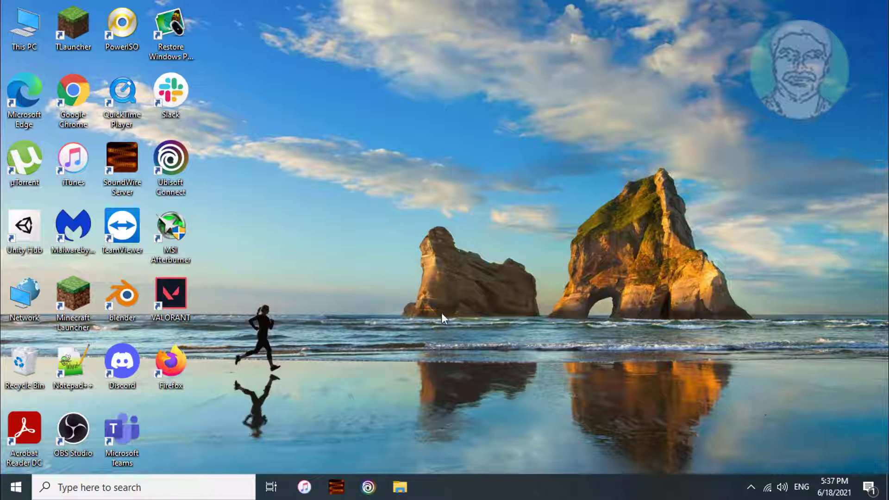
Step: Find Device Manager through Windows search and open it again
click(106, 489)
text(de)
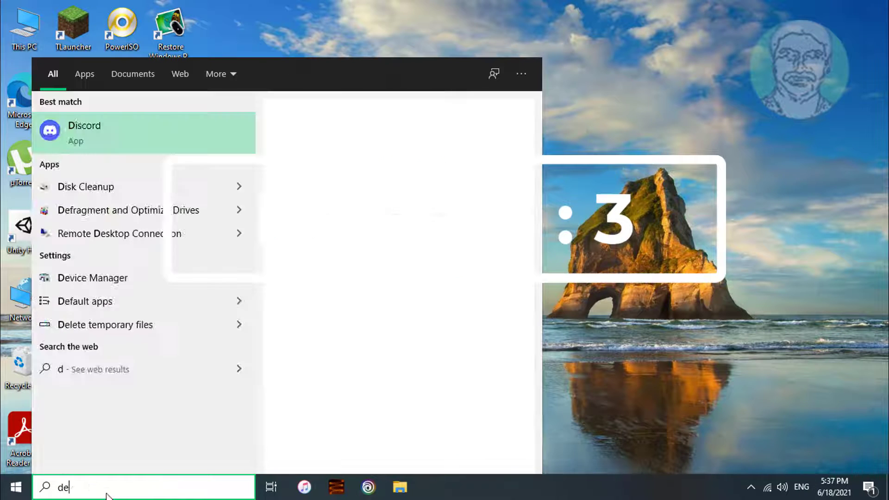
text(vice )
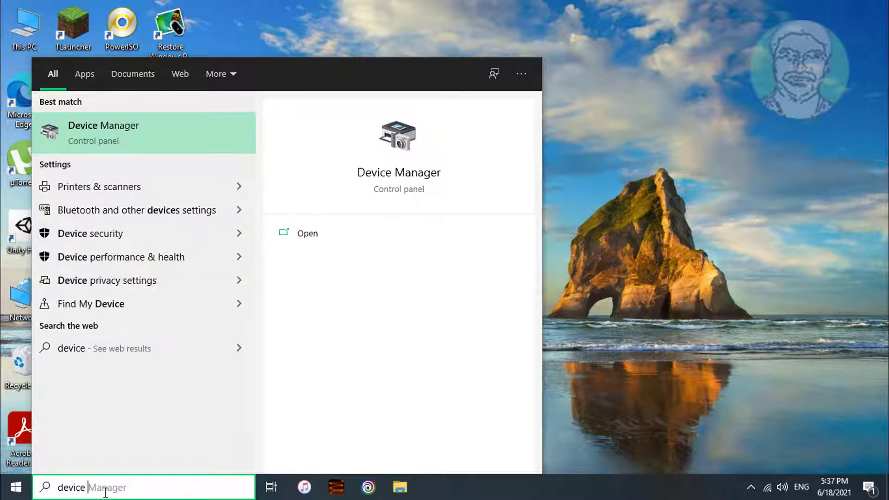
text(manager)
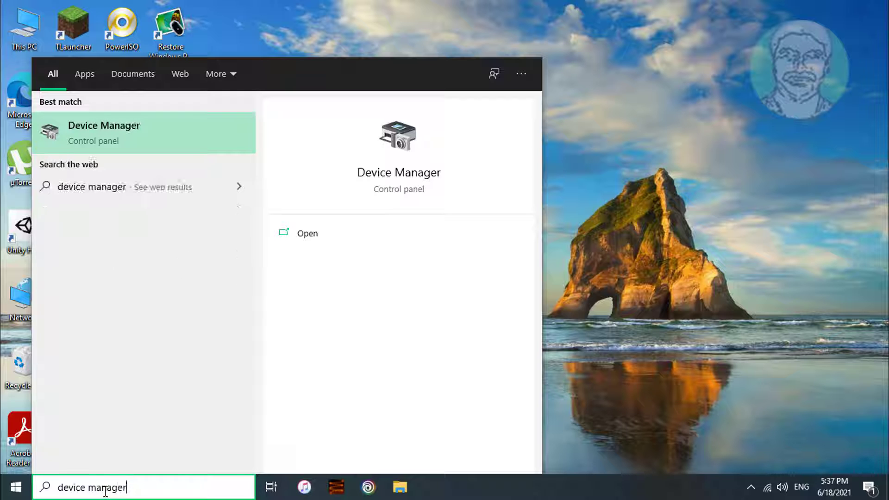
click(112, 127)
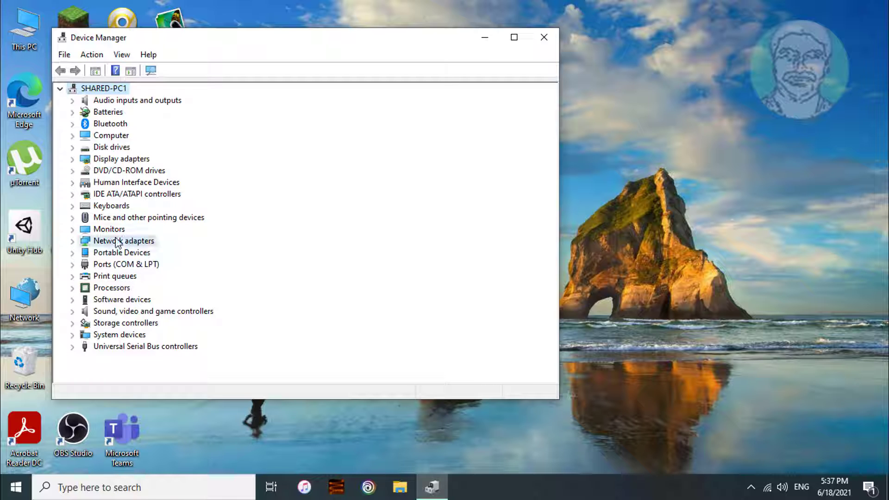
Step: Uninstall the TP-Link Wireless USB Adapter from the network adapters, confirming the removal
click(139, 242)
double_click(80, 240)
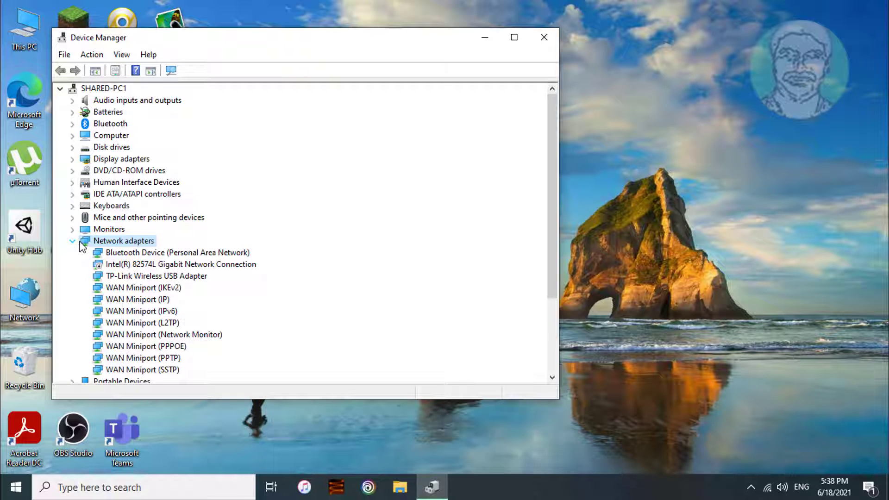
click(185, 277)
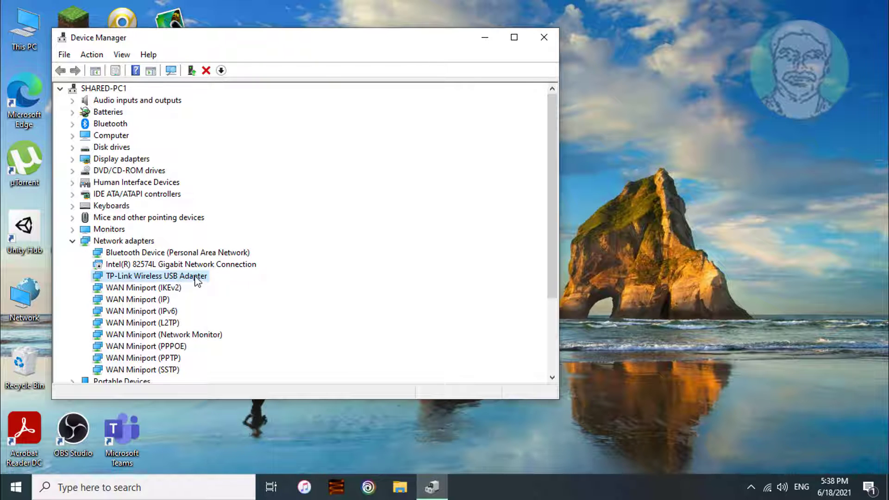
right_click(195, 277)
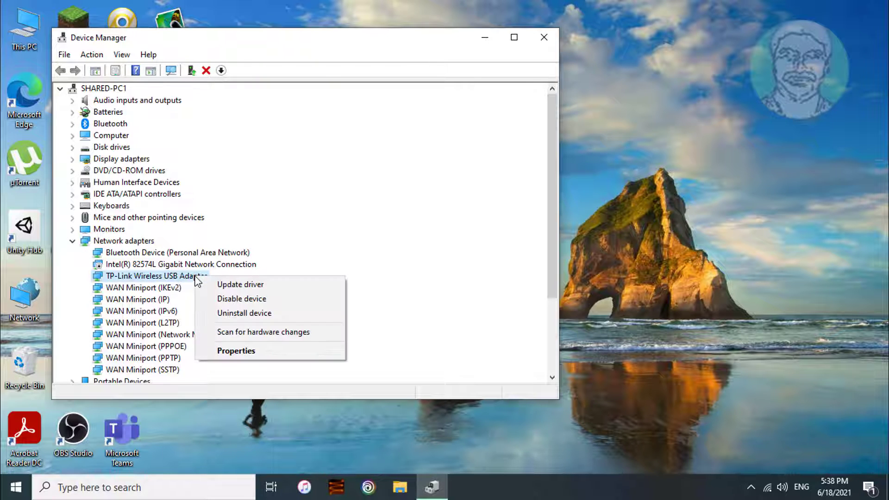
click(253, 314)
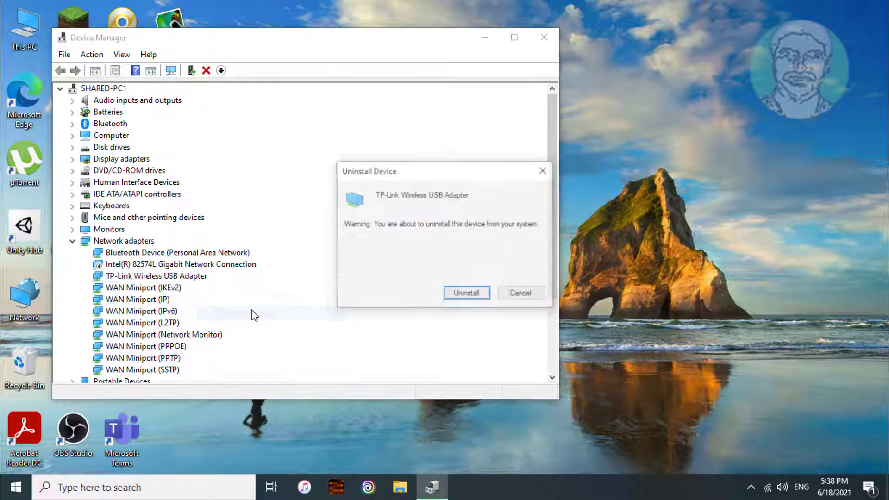
click(468, 295)
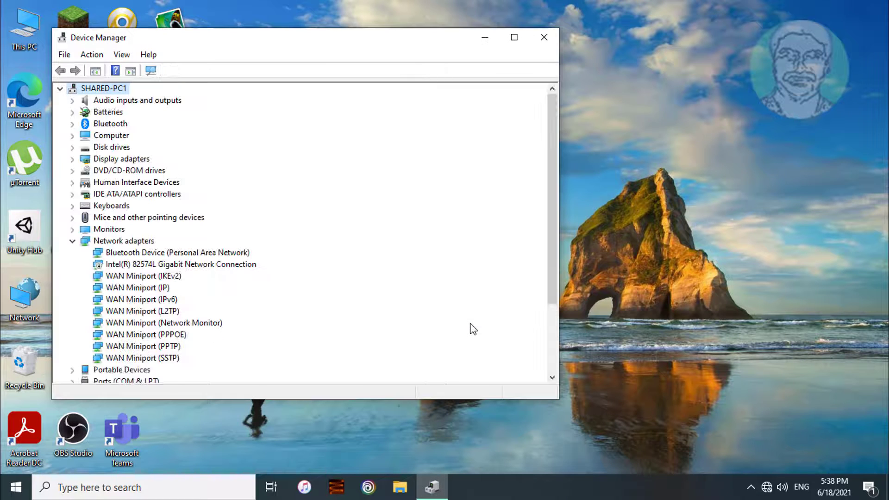
Step: Scan for hardware changes in Device Manager to reinstall the removed wireless adapter, and close Device Manager
click(91, 55)
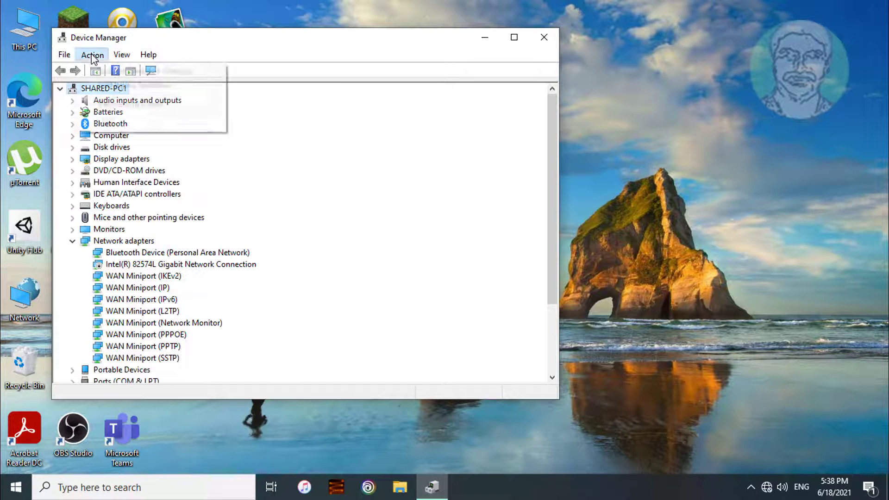
click(136, 72)
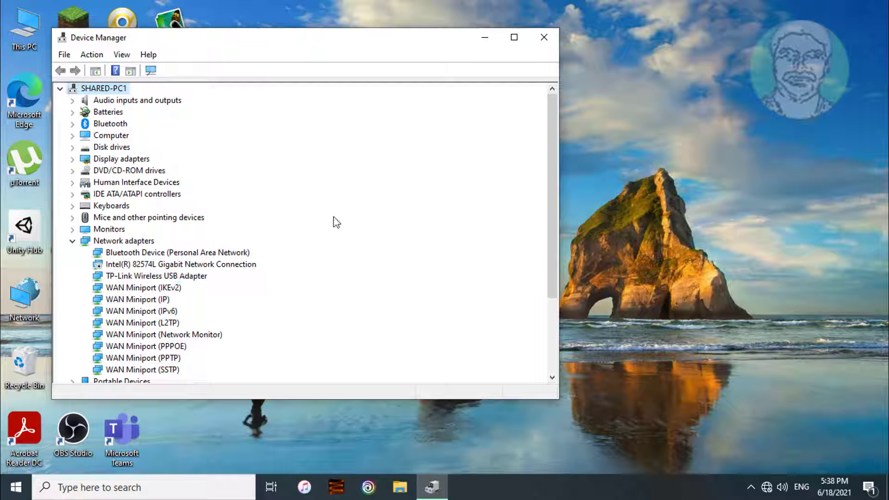
click(545, 37)
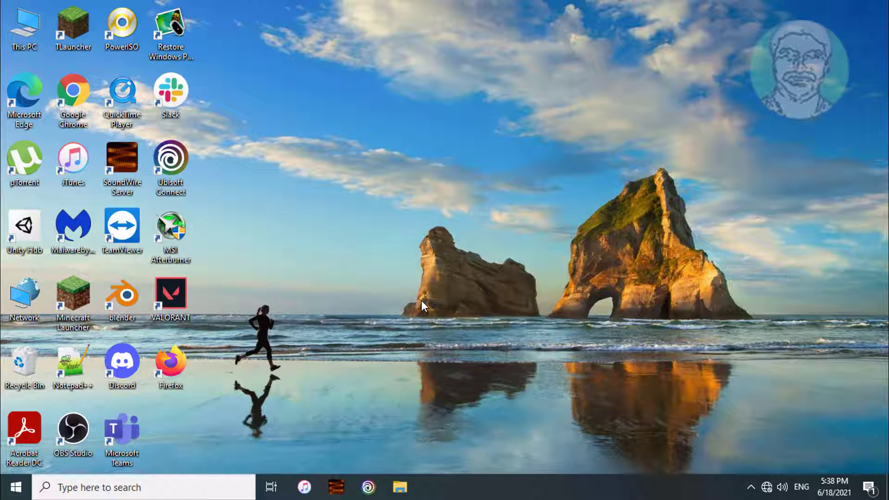
click(16, 487)
click(16, 466)
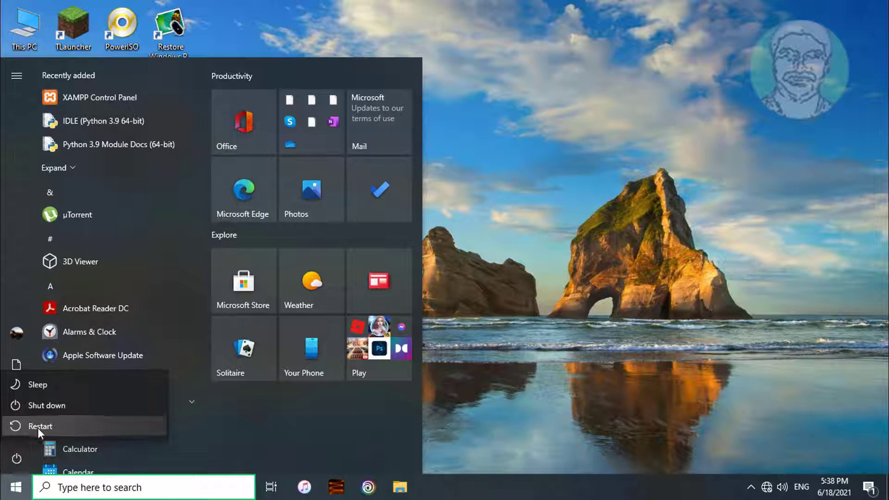
click(460, 412)
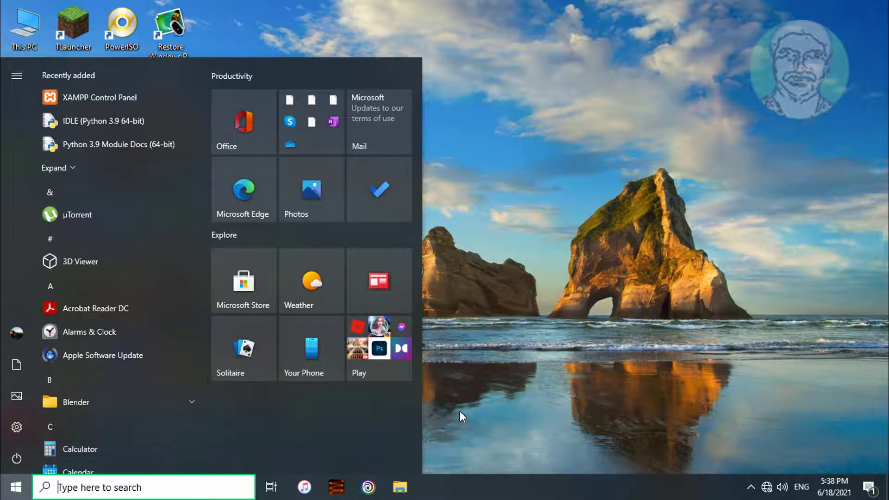
Step: Search Windows for "device manager" and open Device Manager
click(161, 485)
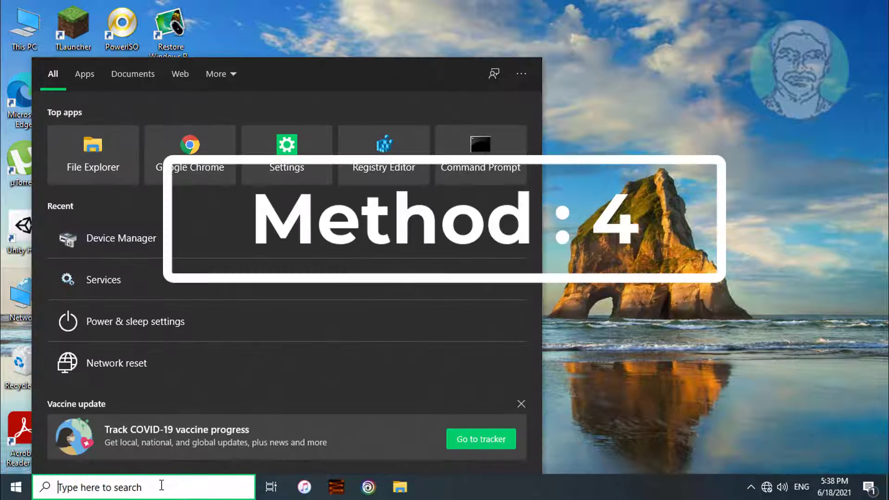
text(device )
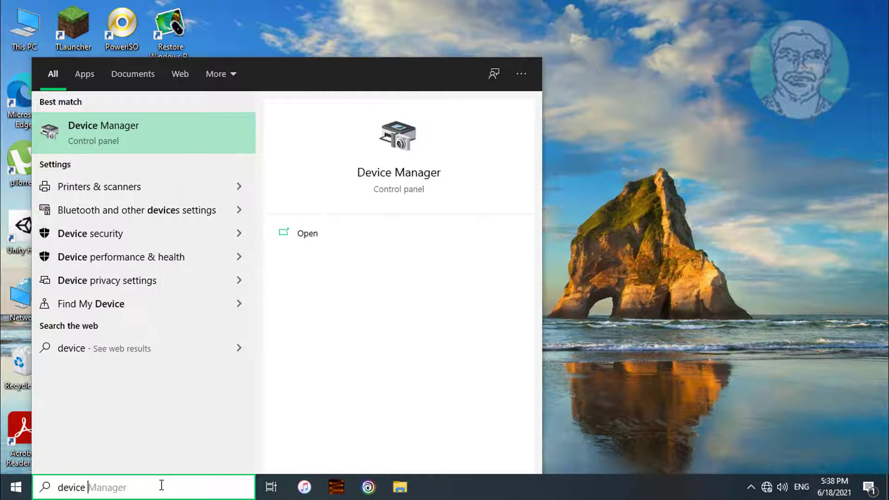
text(manager)
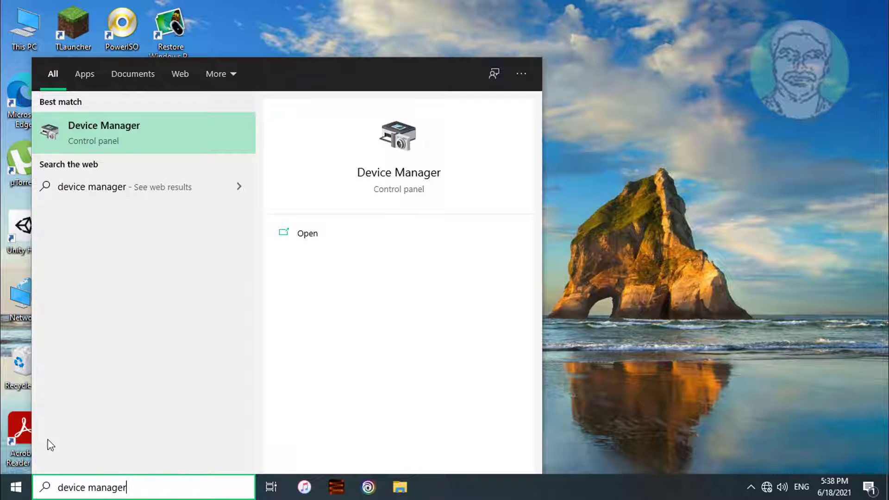
key(Return)
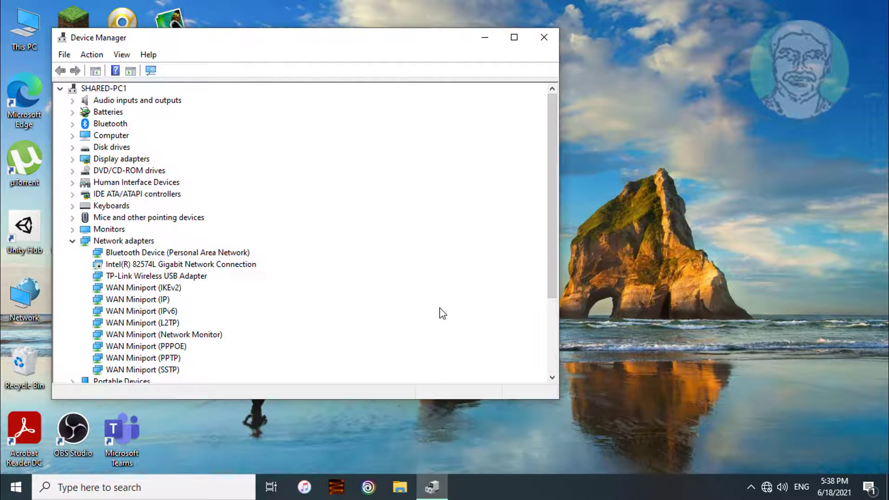
Step: Run an automatic driver search for the TP-Link Wireless USB Adapter under the network adapters, and close Device Manager
click(73, 241)
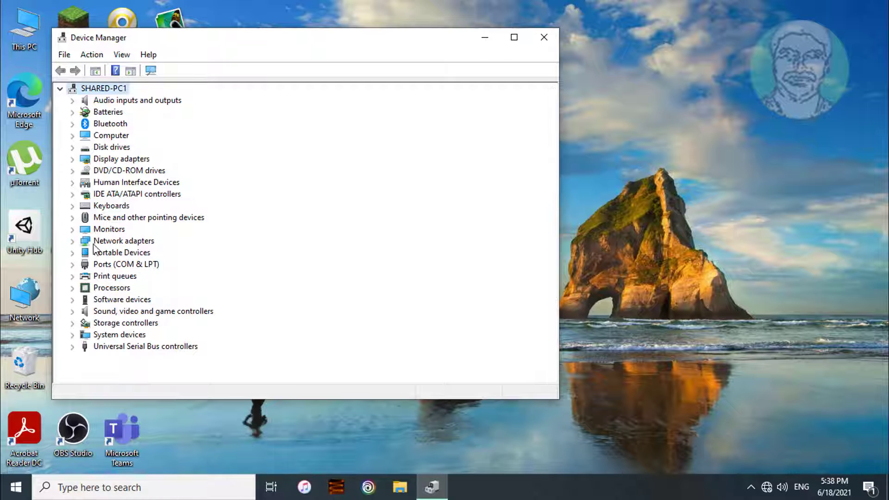
click(122, 242)
click(73, 242)
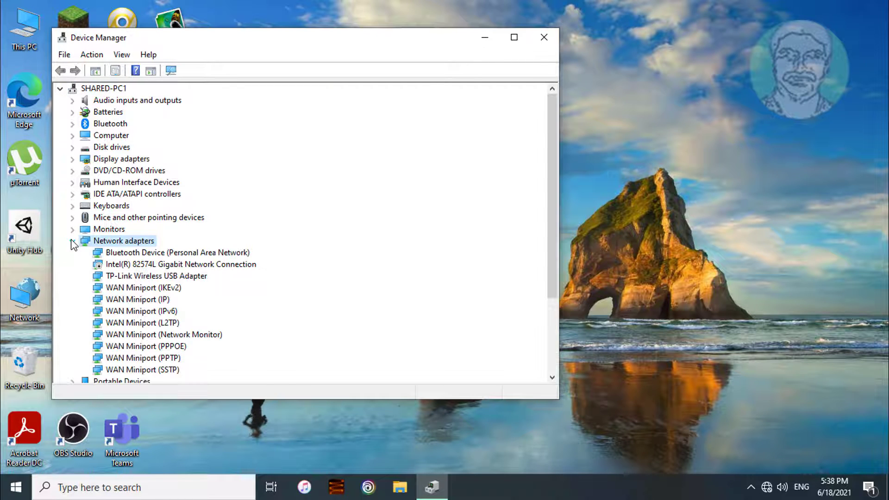
click(196, 278)
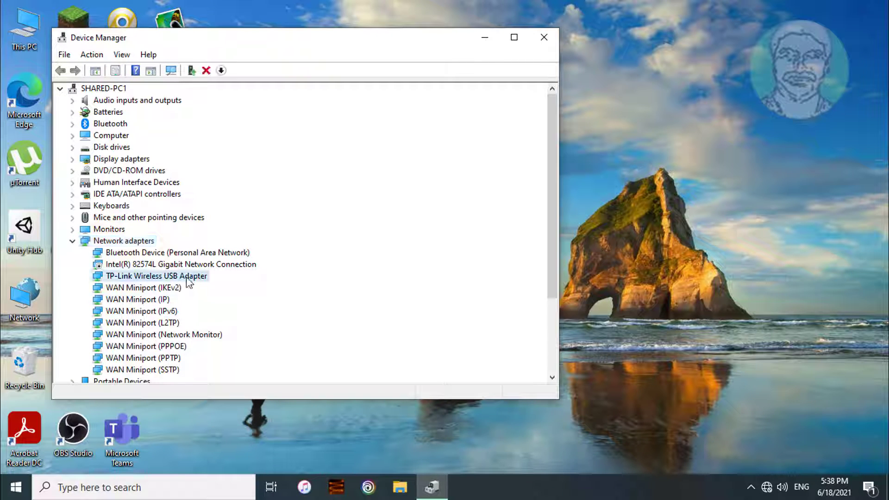
right_click(189, 278)
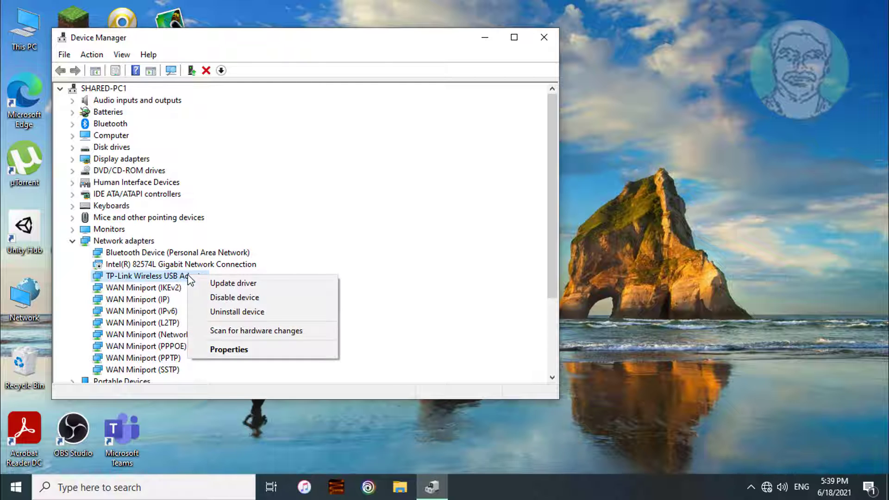
click(242, 284)
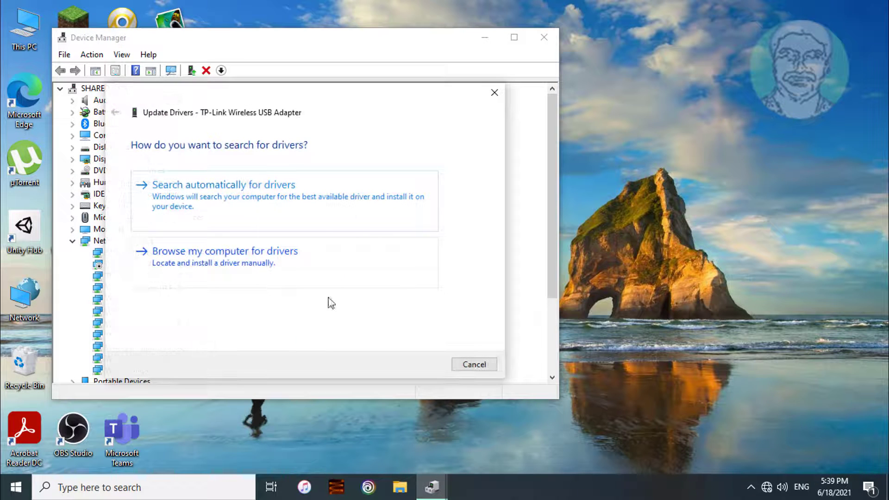
click(289, 204)
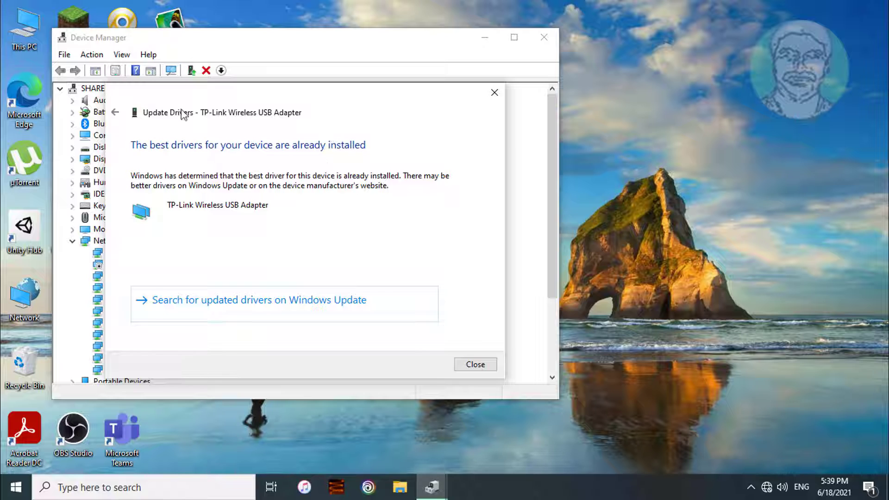
click(476, 364)
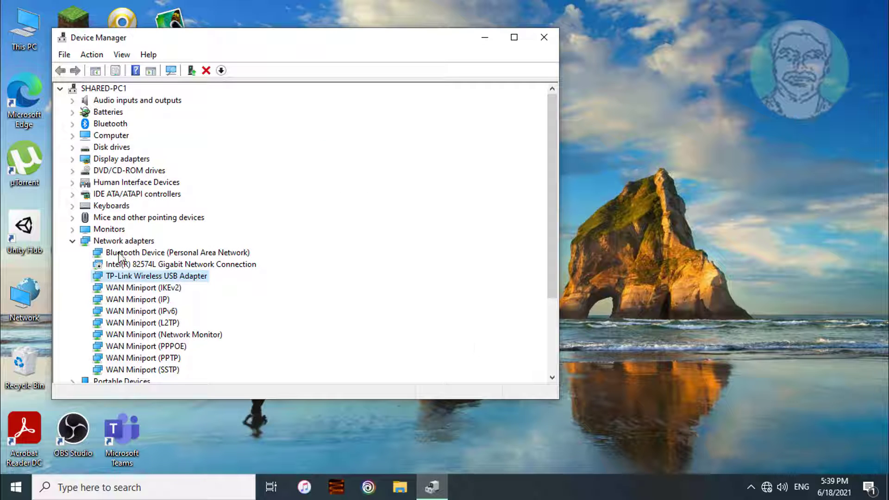
click(72, 241)
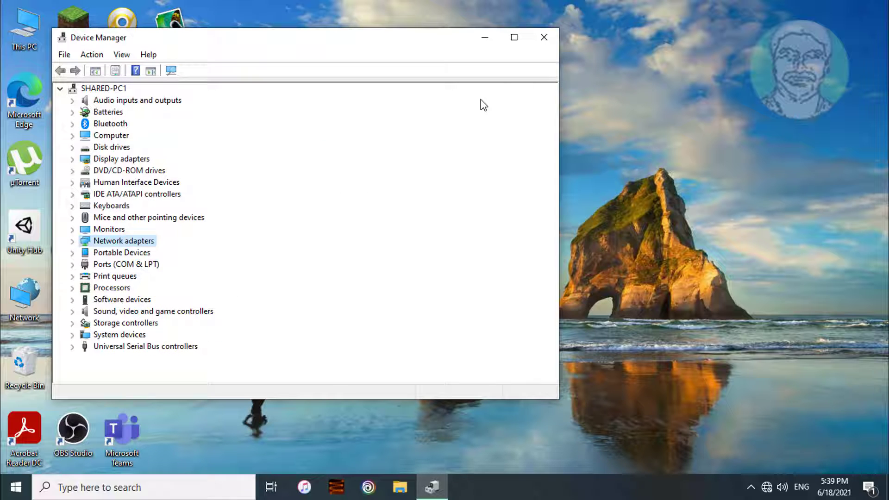
click(545, 38)
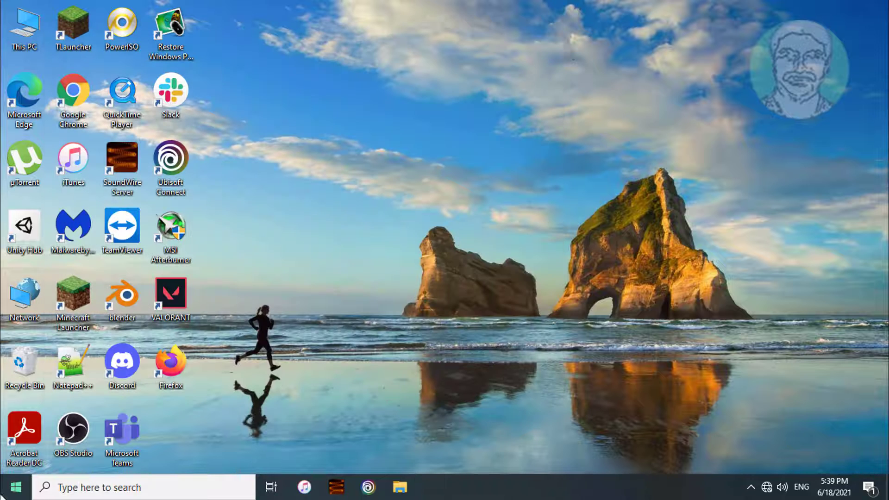
click(16, 487)
click(23, 459)
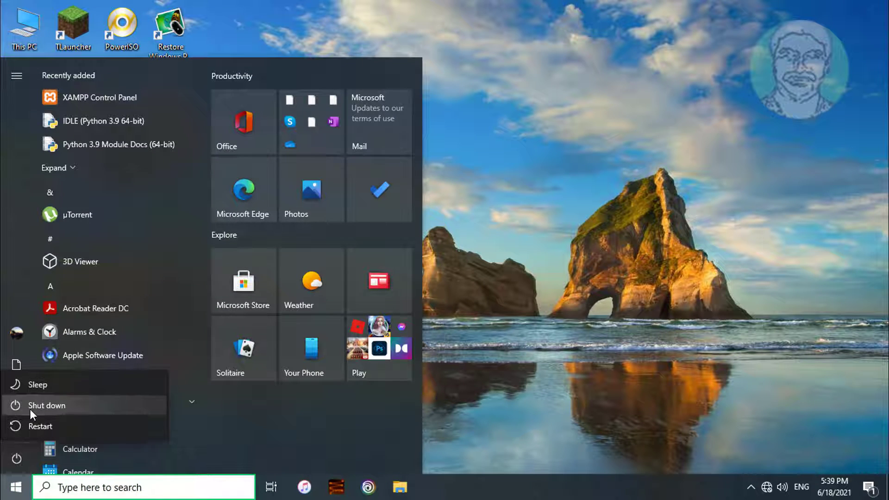
click(529, 422)
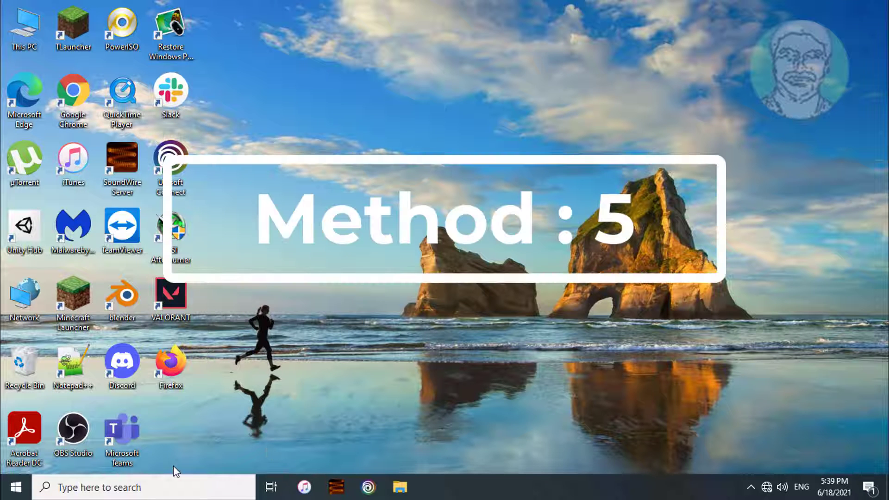
Step: Find Device Manager through Windows search and open it again
click(105, 487)
text(de)
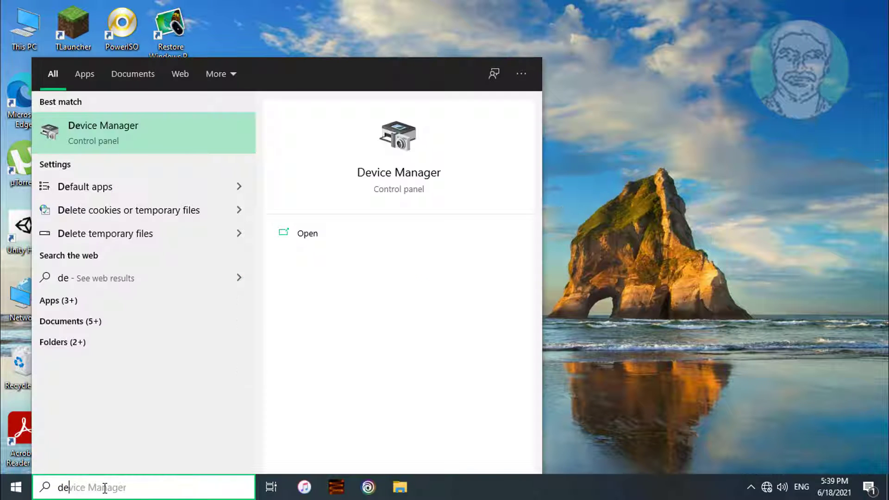
text(vice mana)
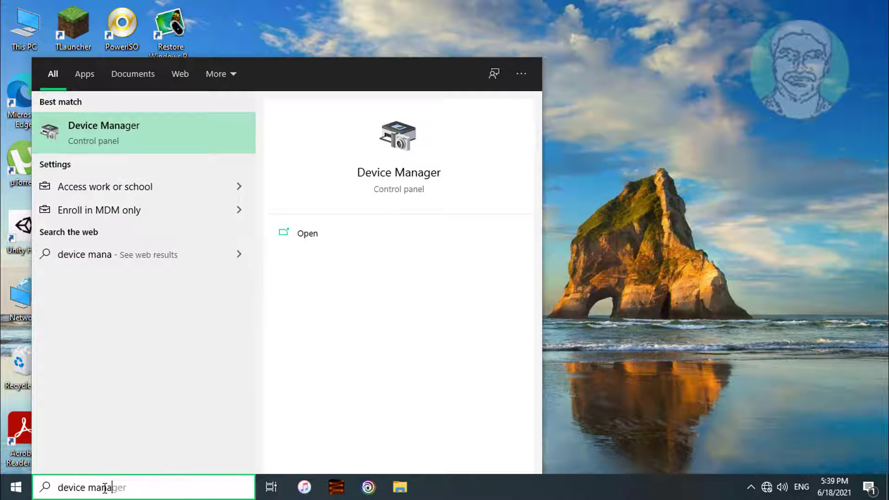
text(ger)
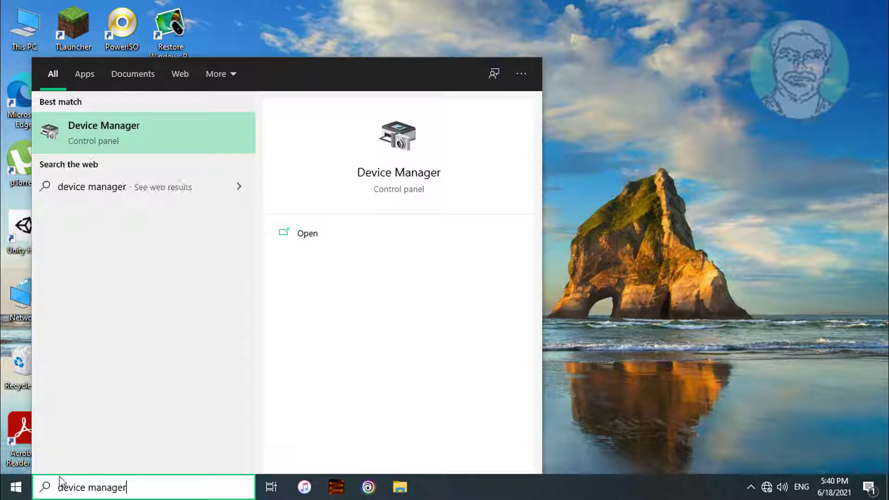
click(155, 147)
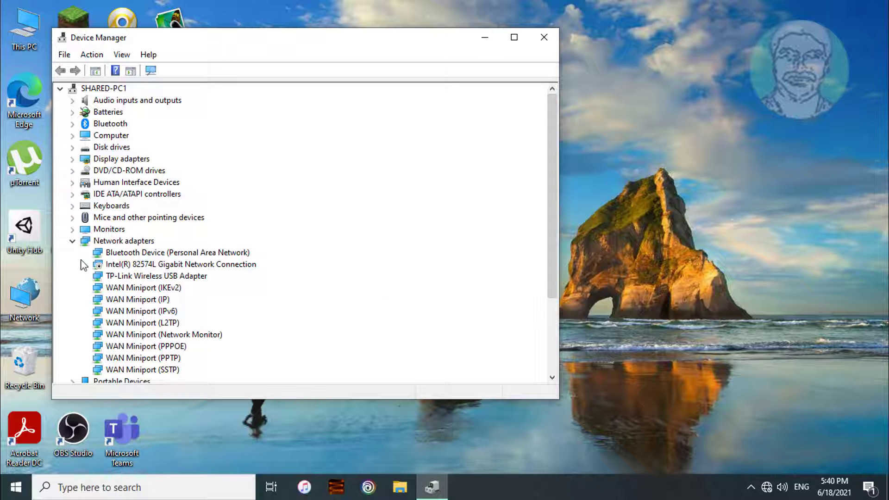
Step: Disallow the computer from turning off the TP-Link Wireless USB Adapter to save power in its power management properties, and close Device Manager
click(73, 241)
click(97, 242)
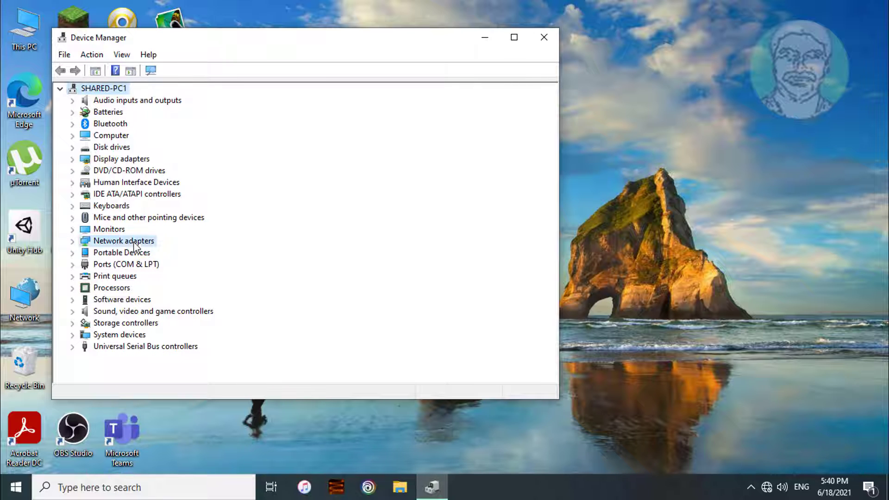
click(72, 242)
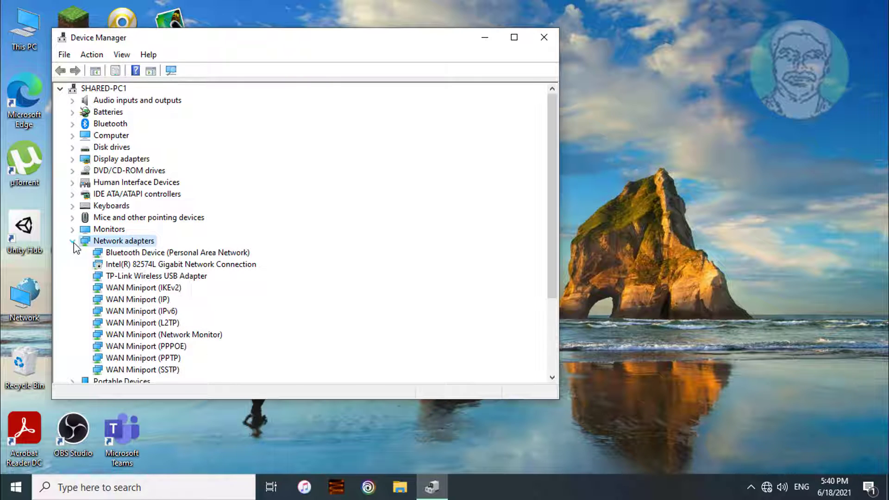
click(186, 276)
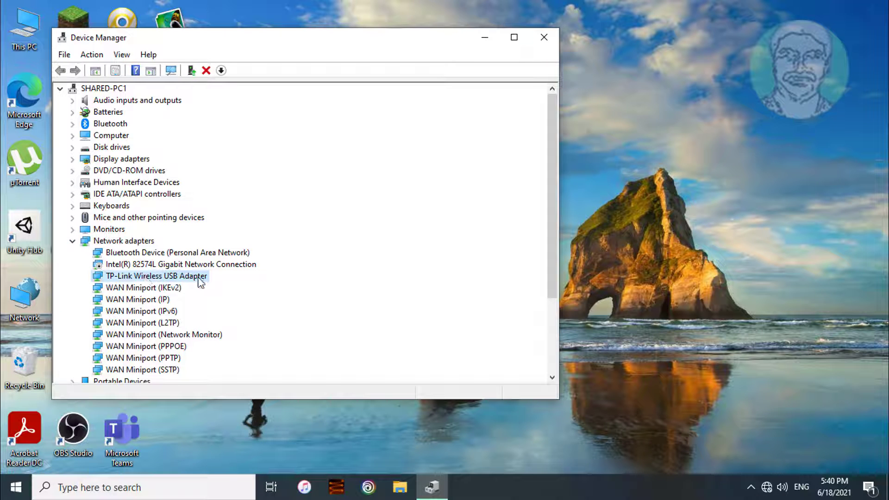
right_click(201, 281)
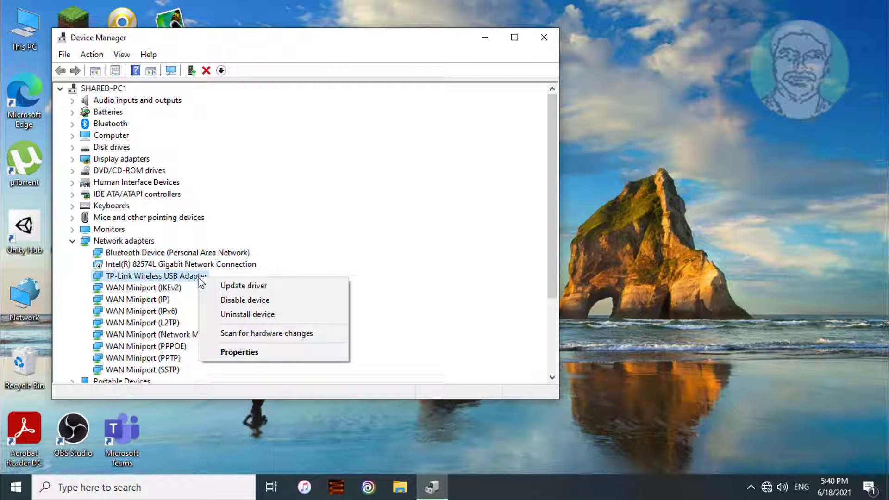
click(252, 351)
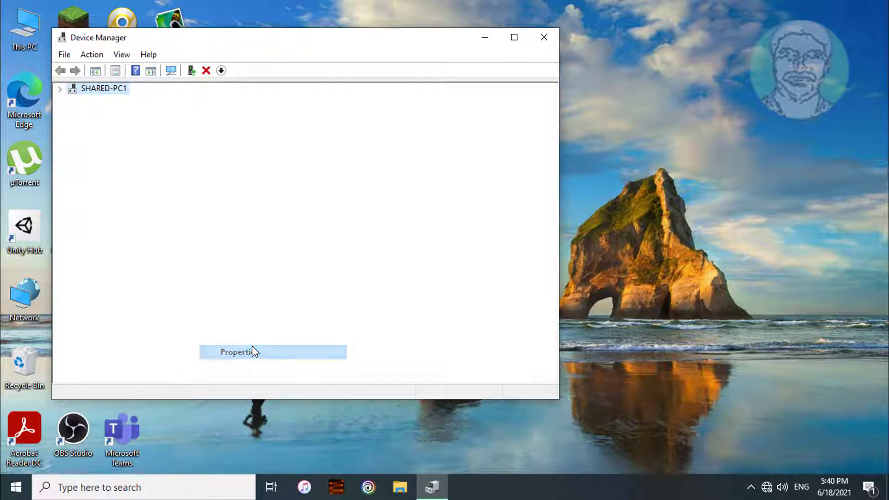
click(379, 96)
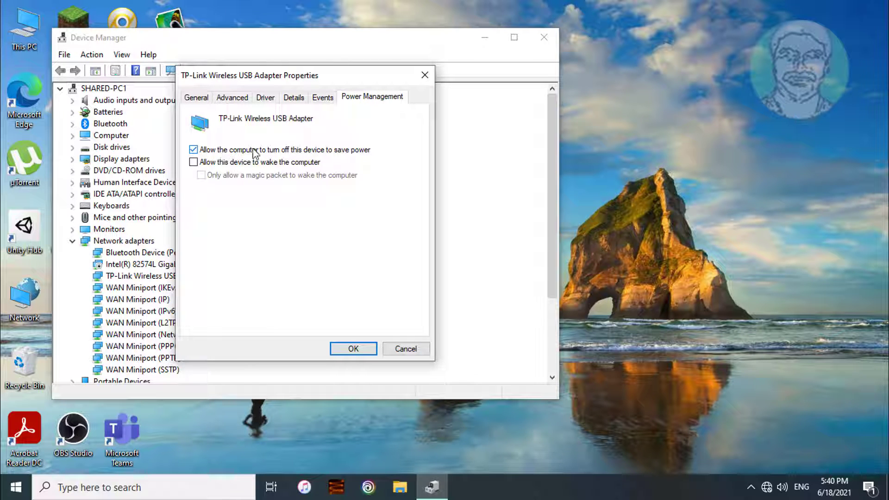
click(193, 150)
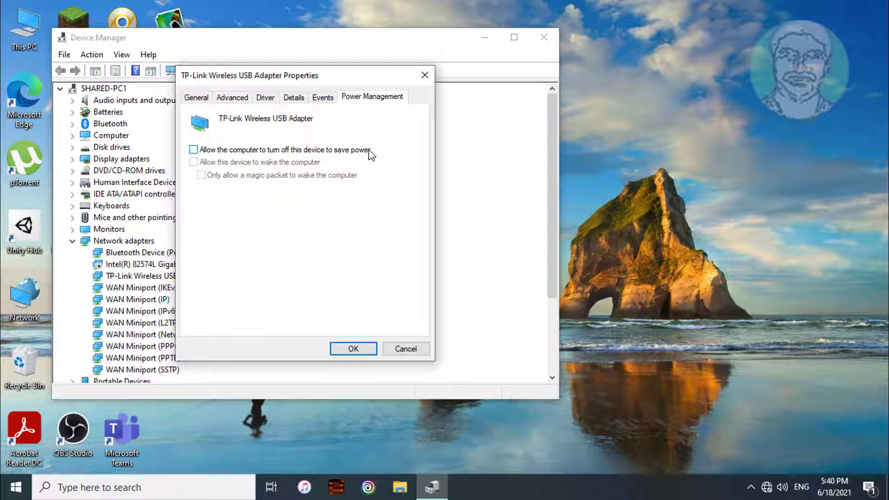
click(354, 349)
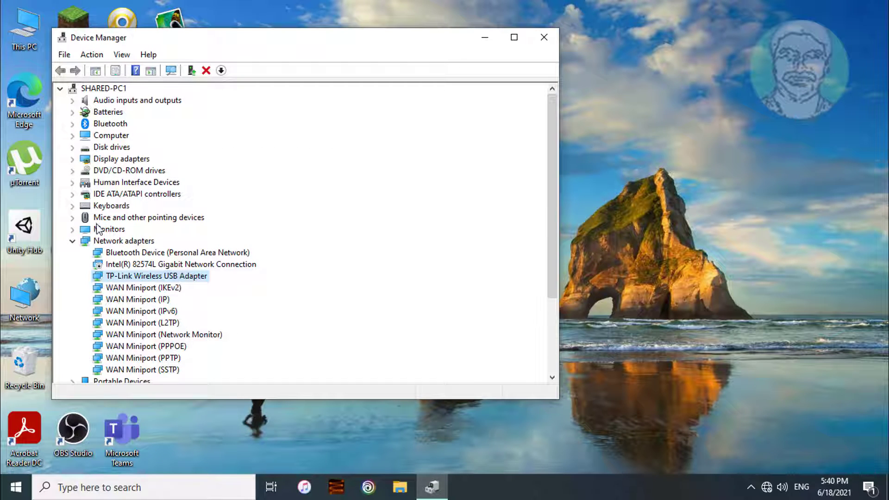
click(75, 242)
click(546, 39)
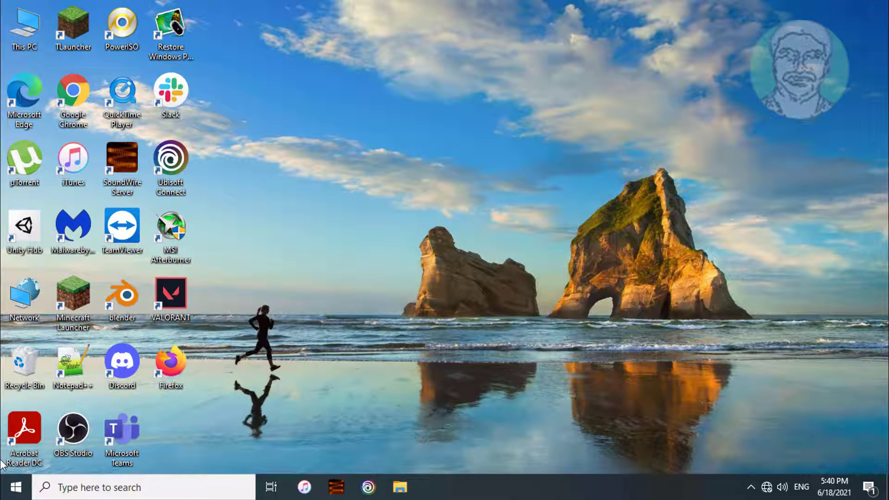
click(16, 487)
click(18, 459)
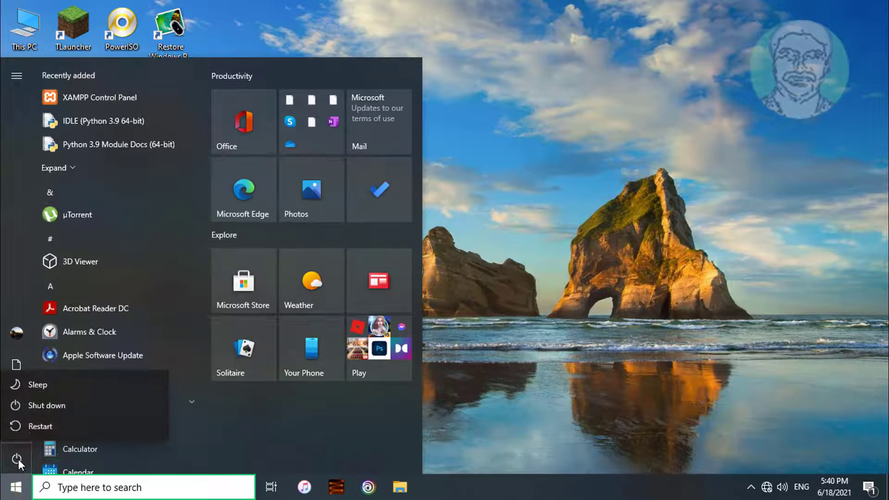
click(291, 440)
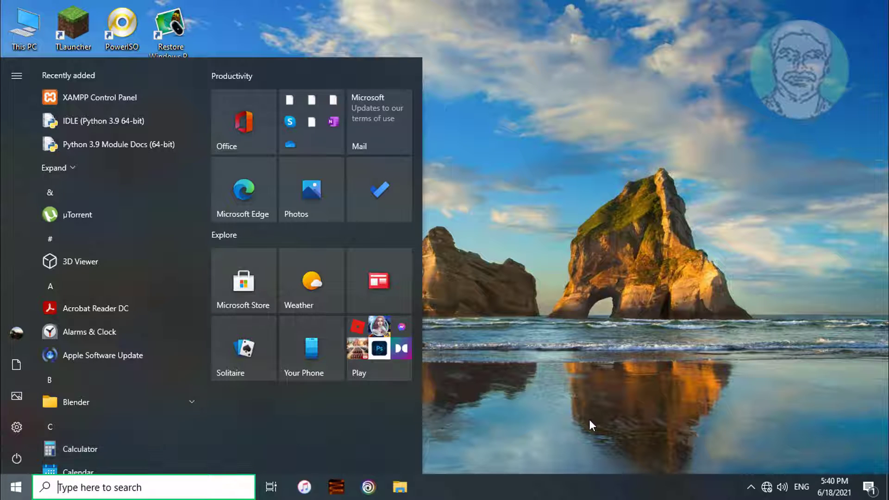
Step: Search Windows for "msconfig" and open System Configuration
click(590, 420)
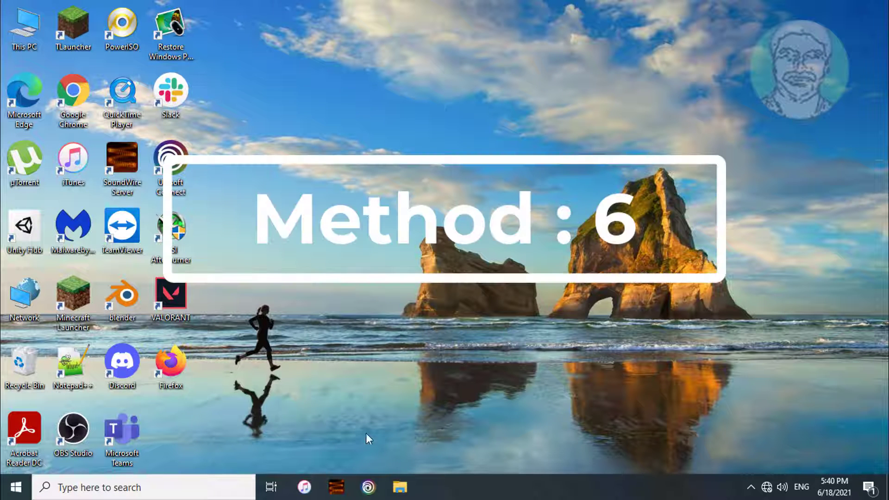
click(149, 486)
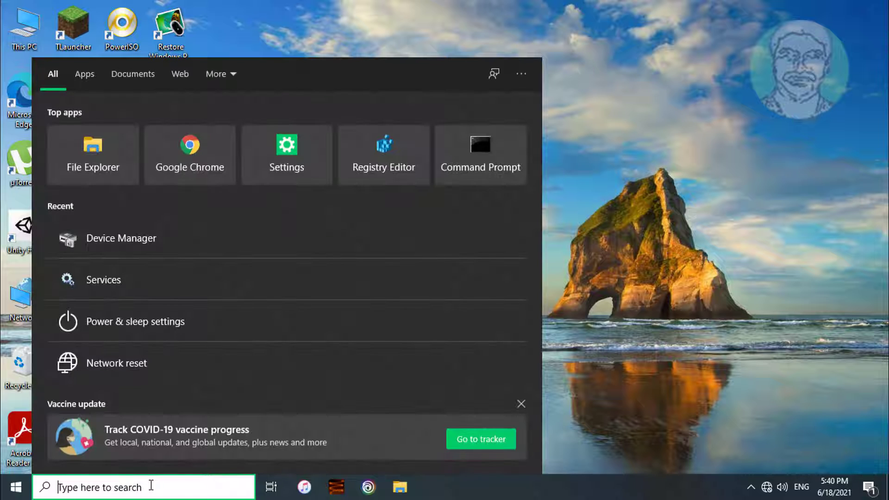
text(msconfig)
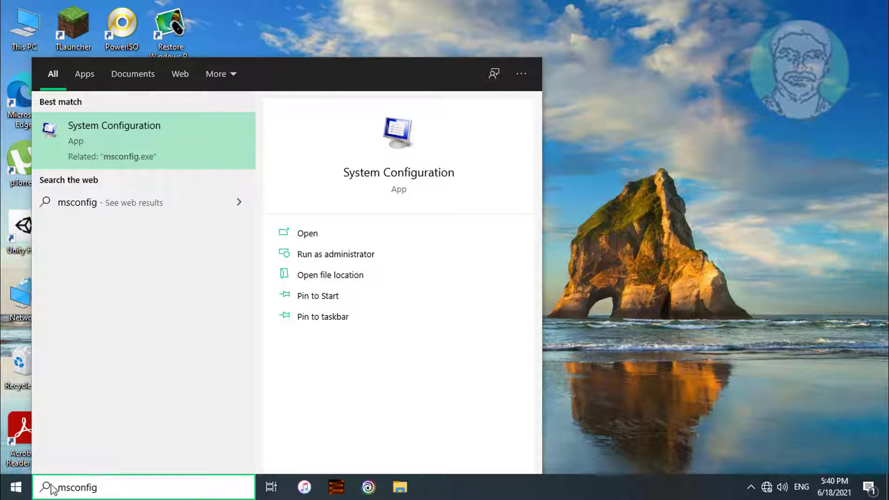
click(147, 126)
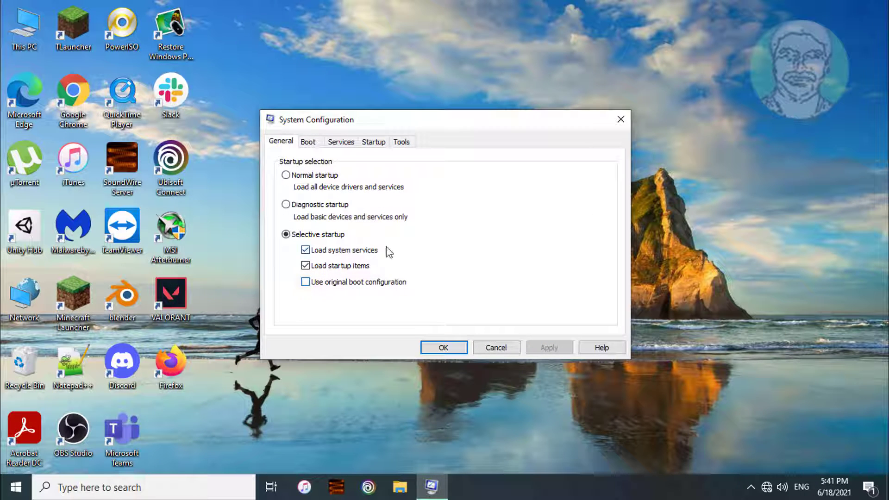
Step: Hide all Microsoft services, disable all the remaining services, apply the change, and restart the computer
click(343, 142)
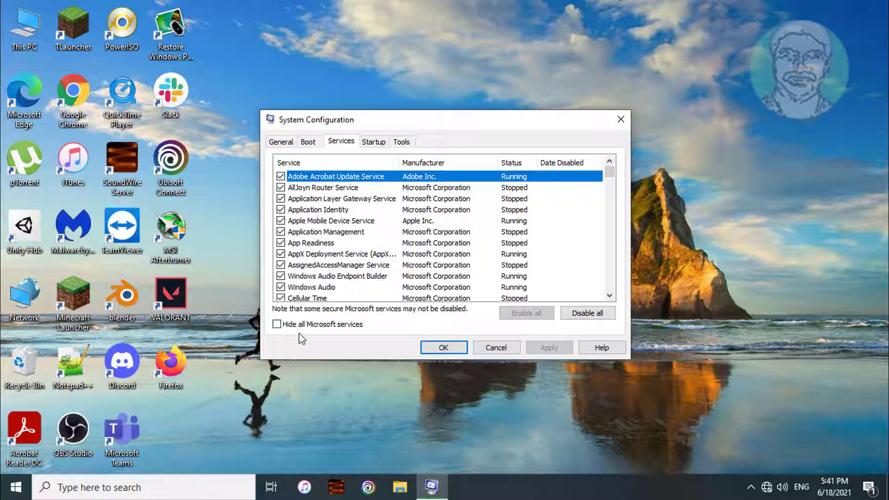
click(277, 324)
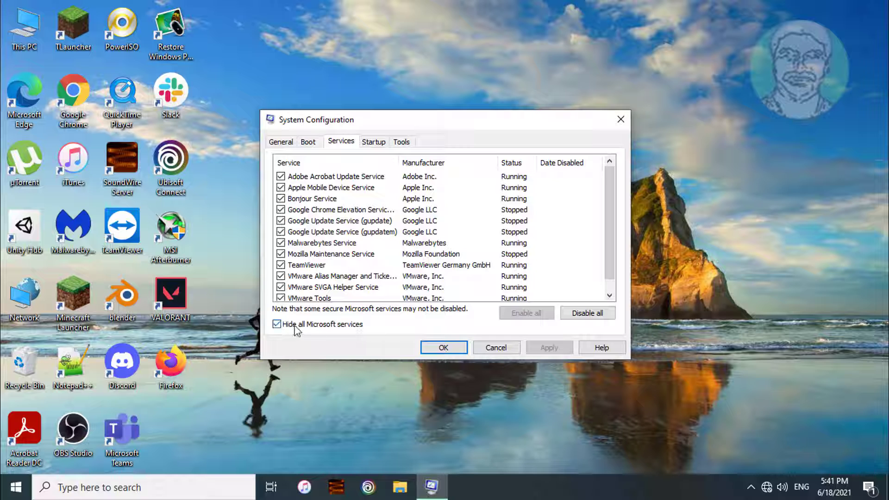
click(584, 313)
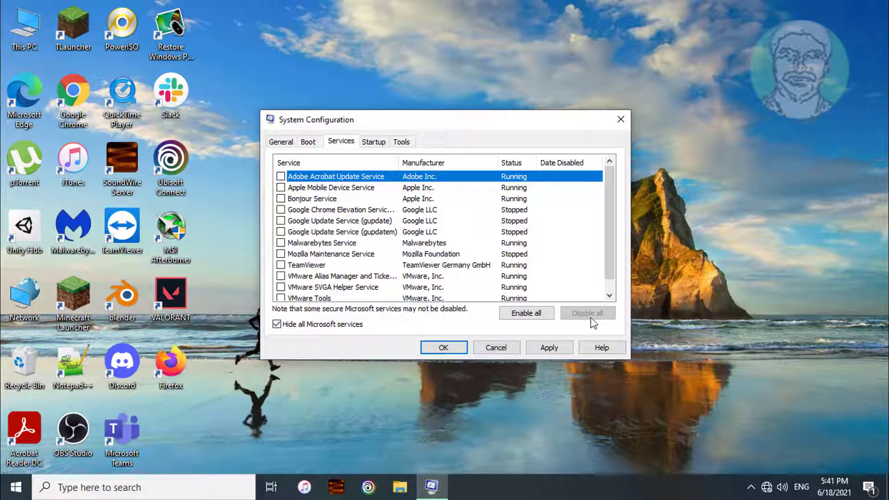
click(559, 348)
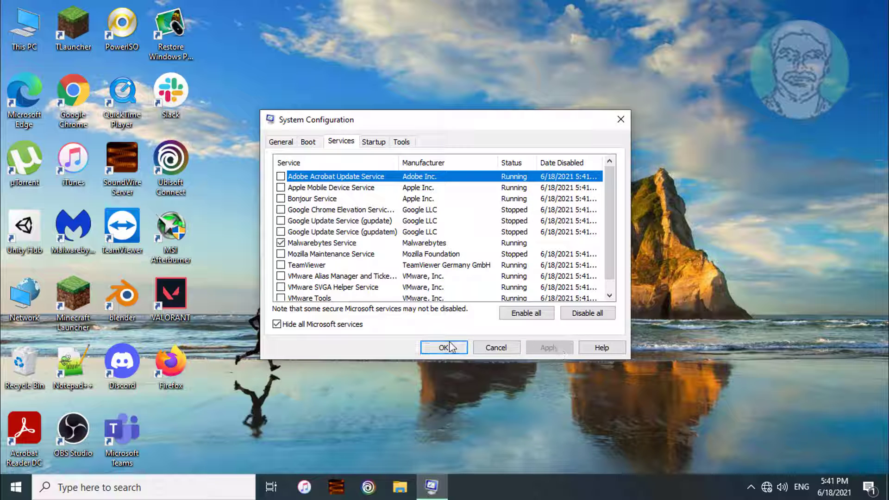
click(446, 347)
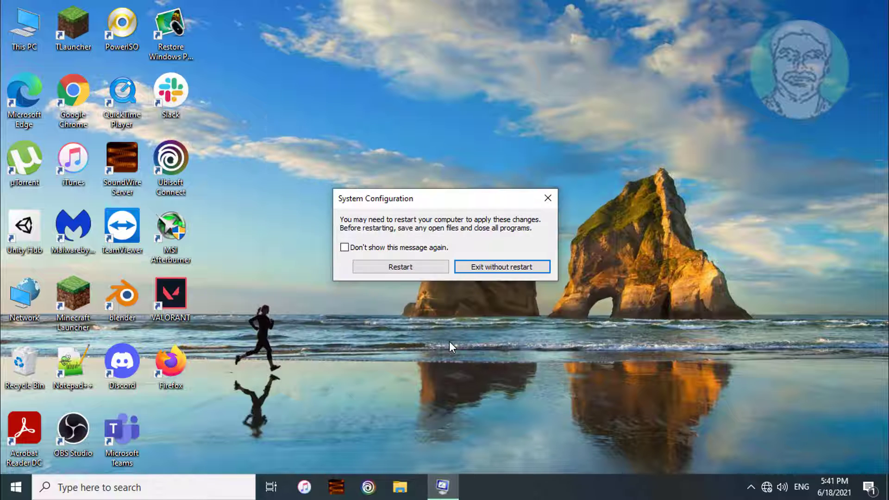
click(409, 268)
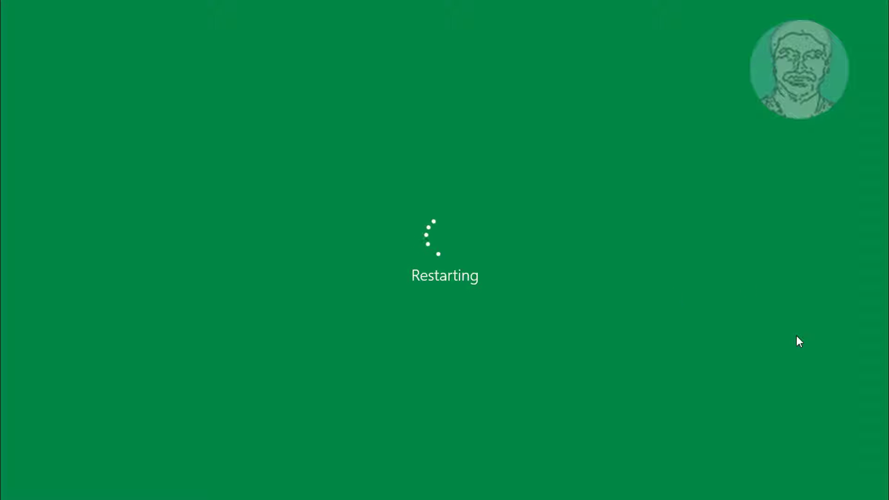